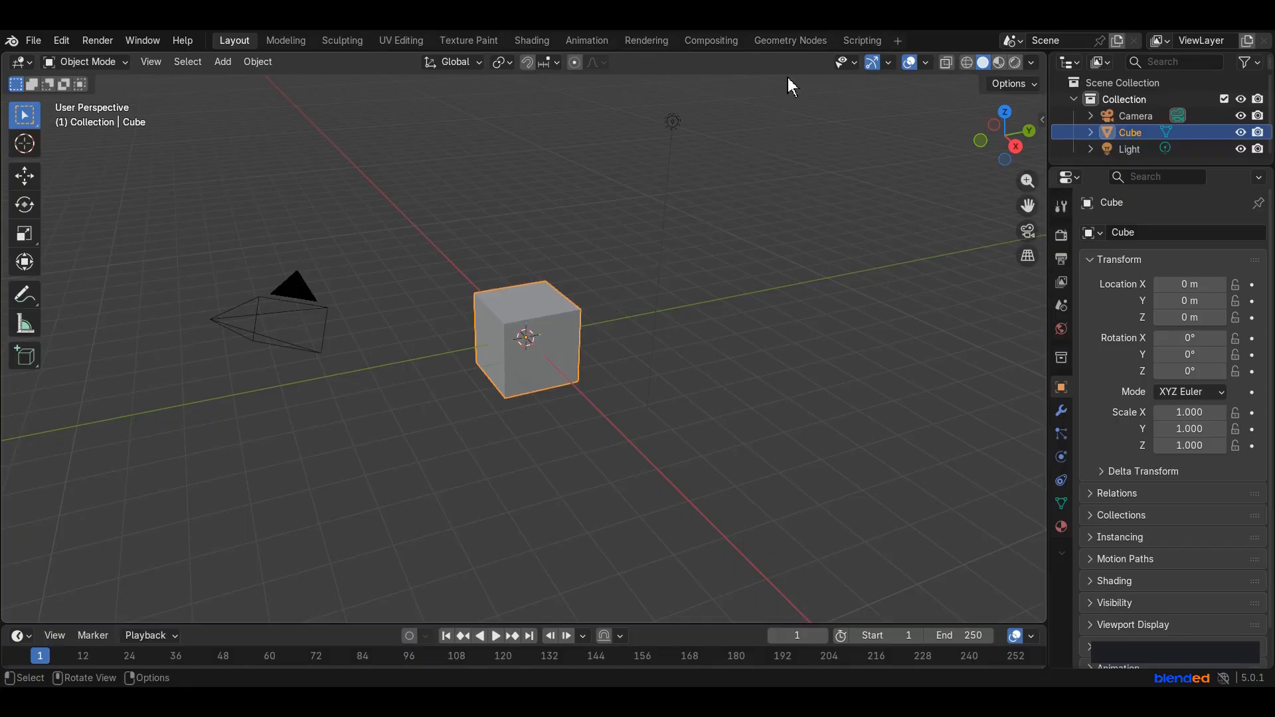
Set up the Geometry Nodes workspace with the spreadsheet closed, a taller node editor and the 3D viewport in top view.
left_click(791, 46)
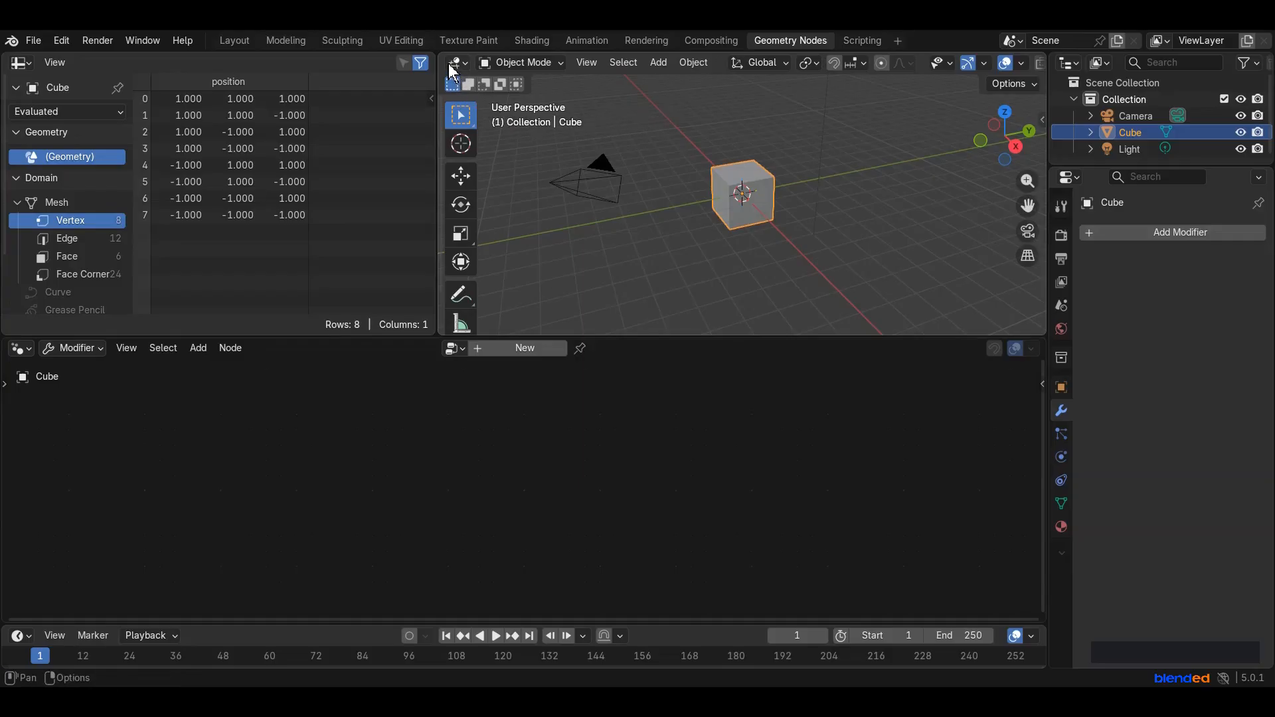
left_click_drag(447, 62, 384, 69)
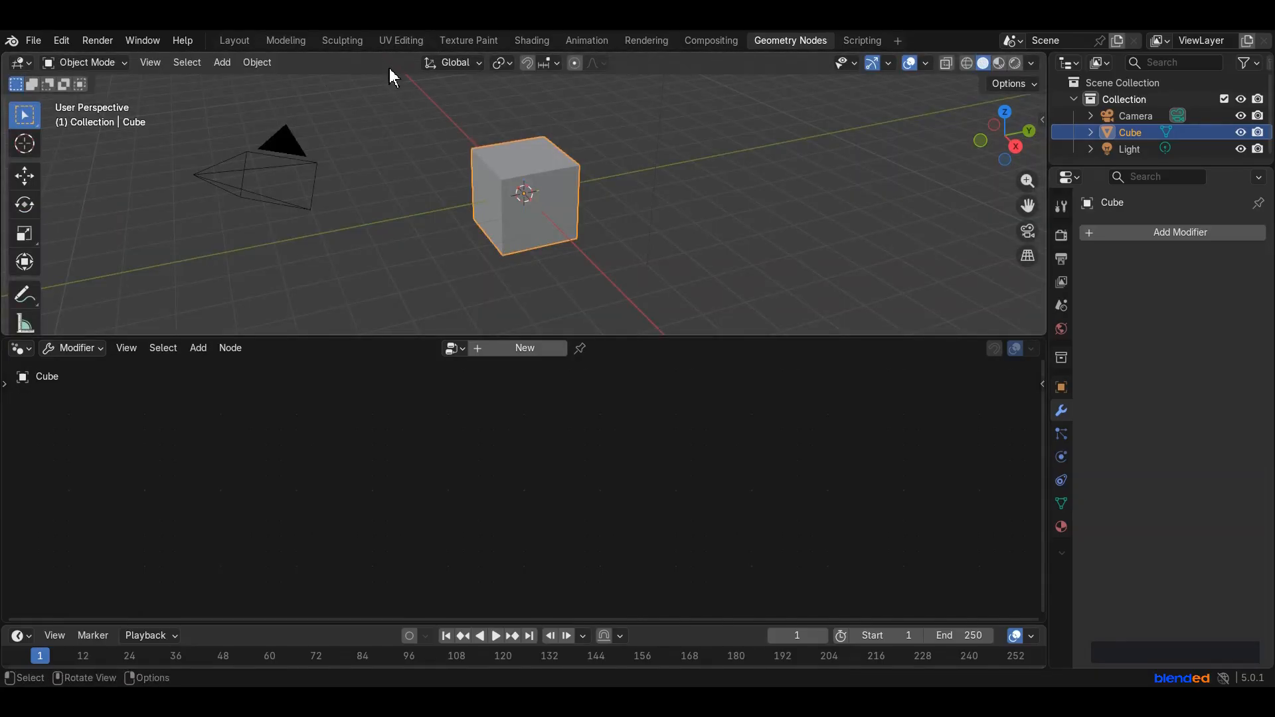
left_click_drag(628, 335, 633, 280)
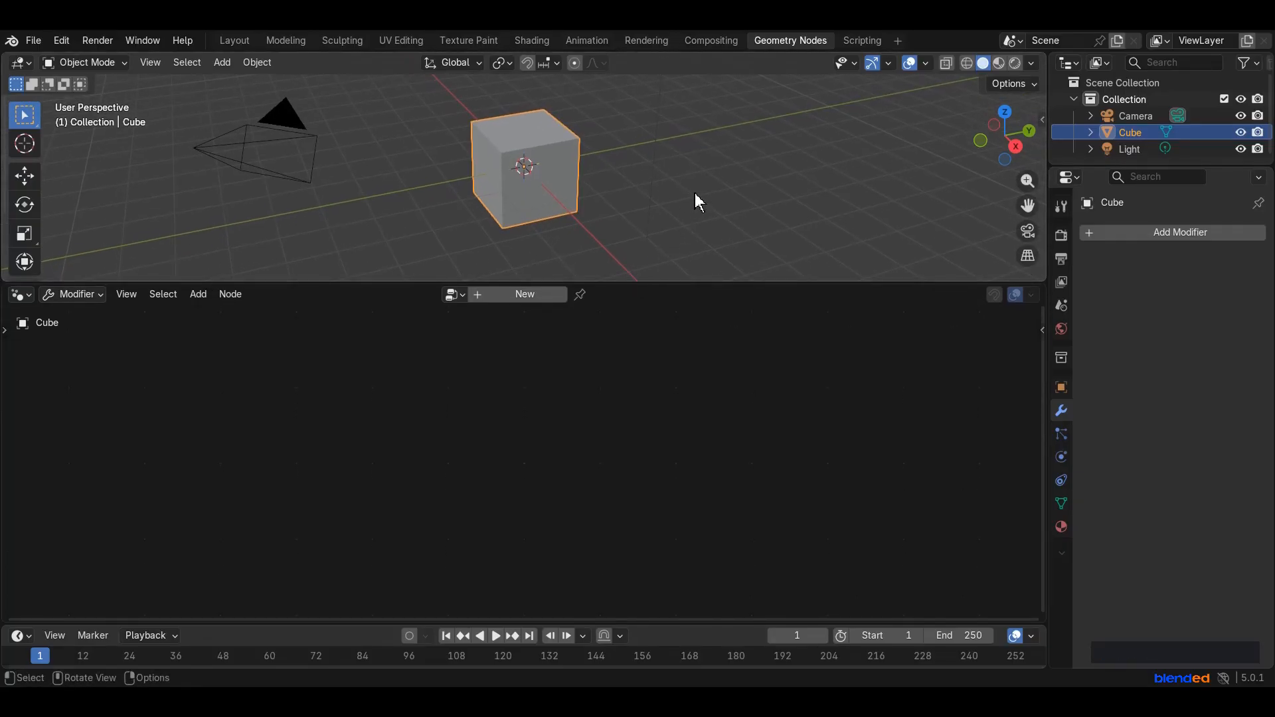
key("KP_7")
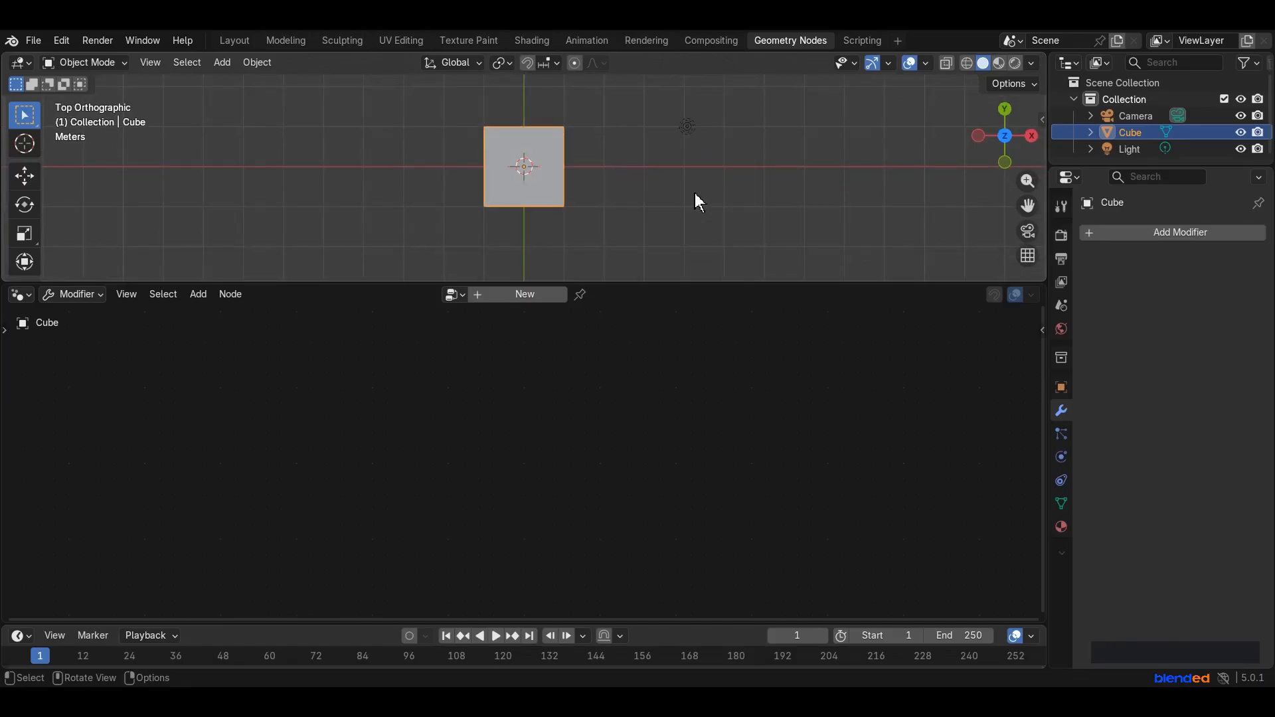
Create a new geometry node tree on the cube and add a Mesh Circle node above the existing link.
left_click(520, 293)
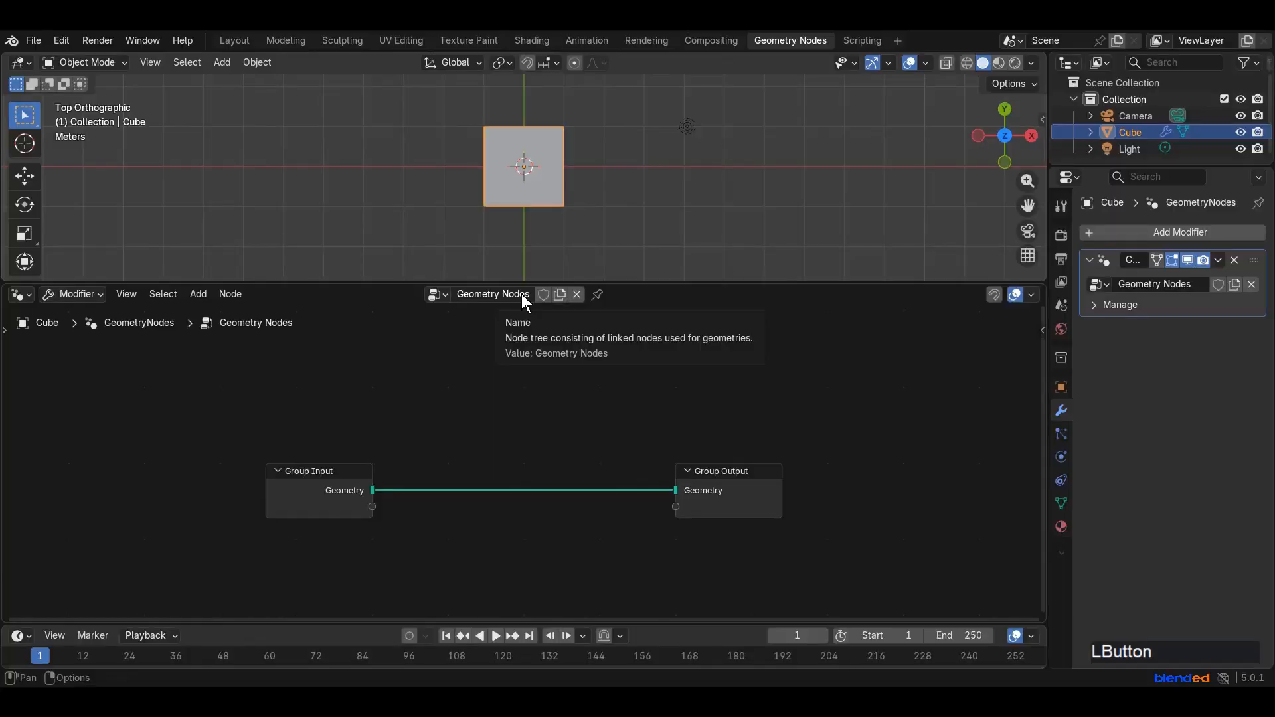
key("shift+a")
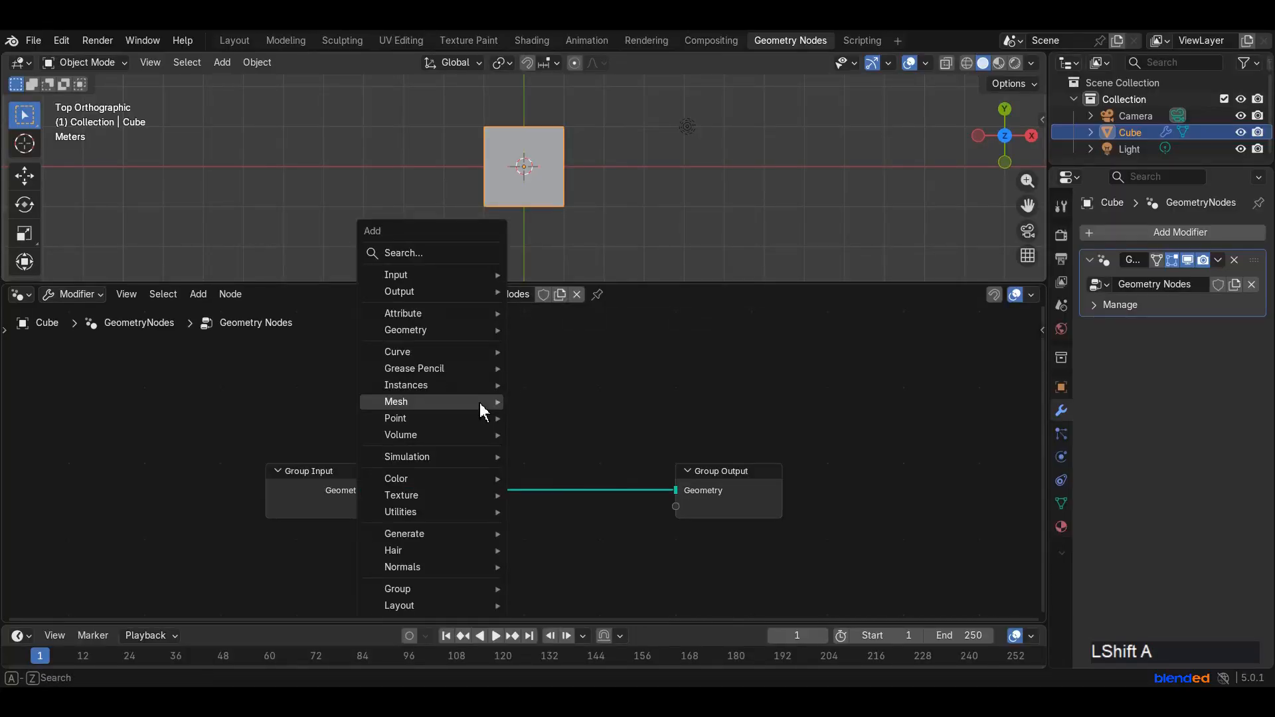
left_click(452, 256)
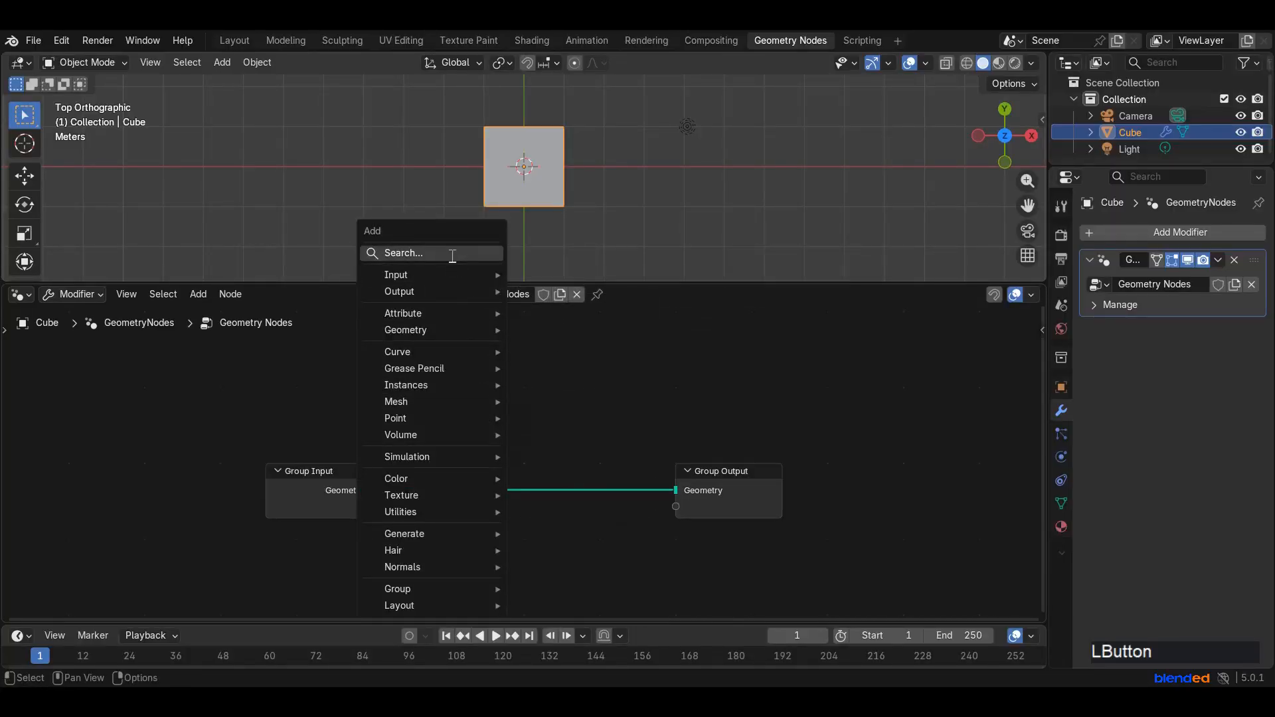
type("circ")
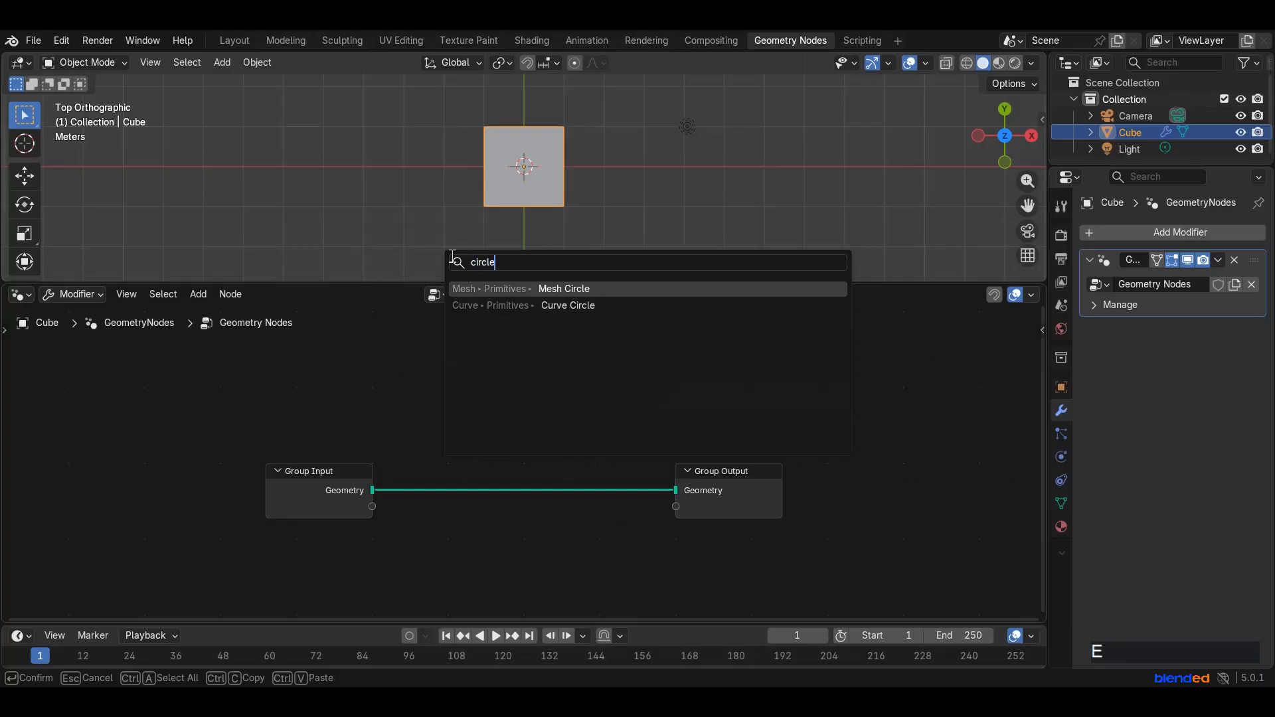
type("le")
left_click(507, 288)
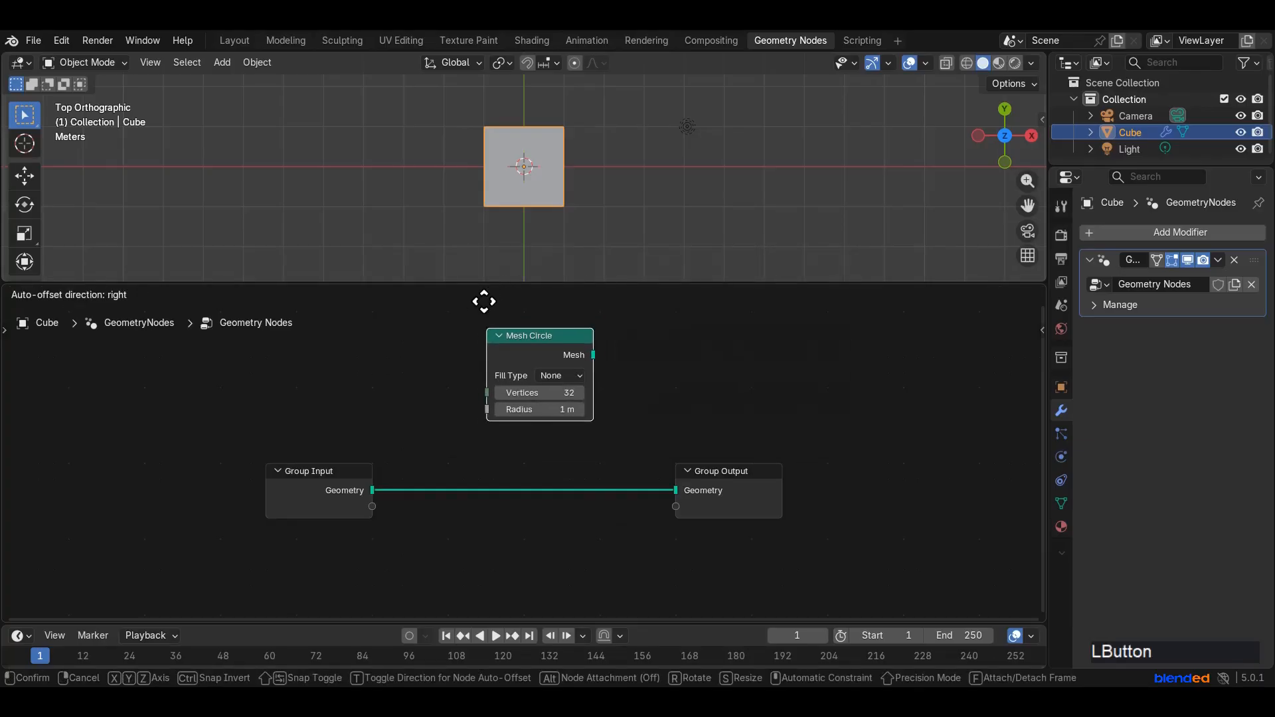
left_click(458, 324)
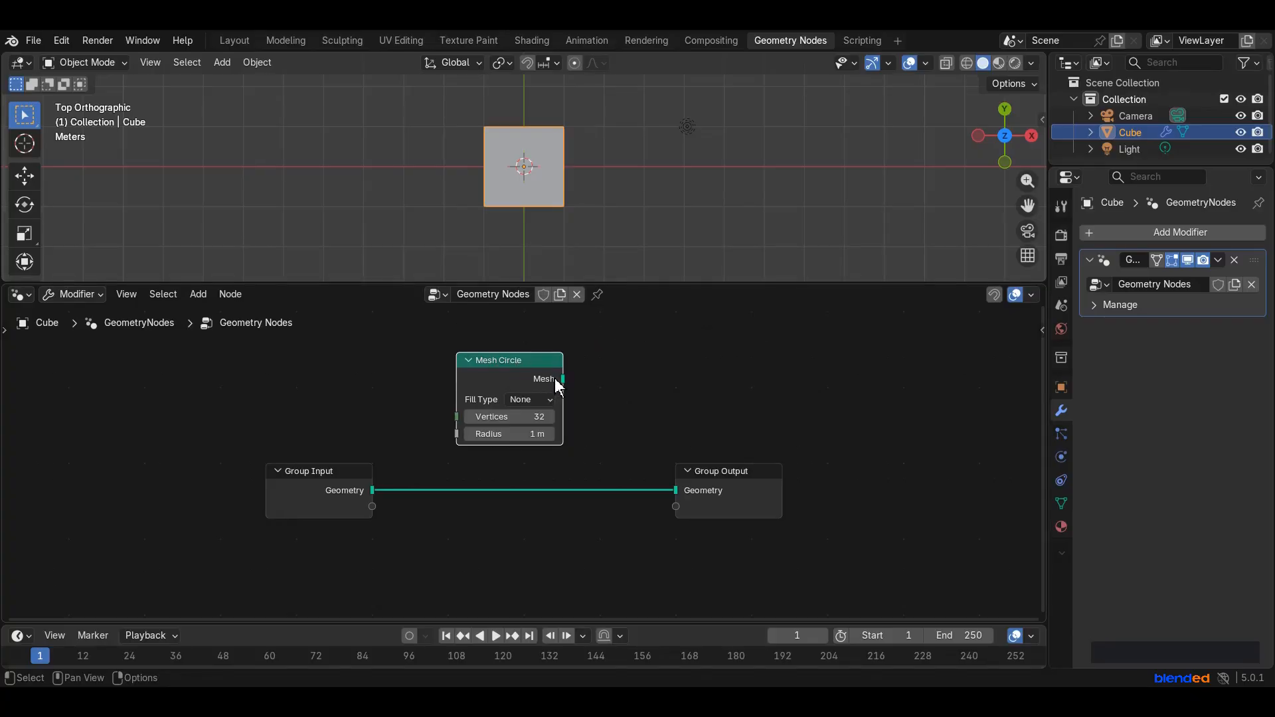
Connect the Mesh Circle's Mesh output to the Group Output's Geometry and delete the Group Input node.
left_click_drag(563, 378, 670, 503)
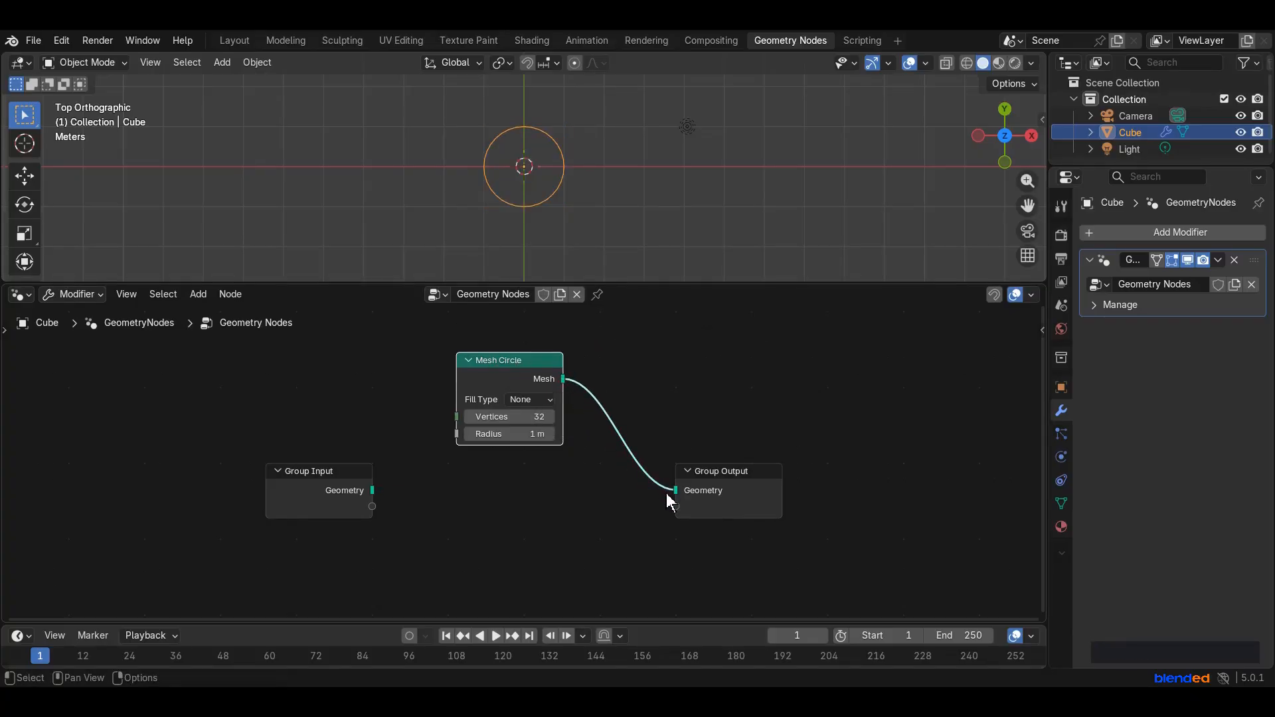
left_click(356, 473)
key("x")
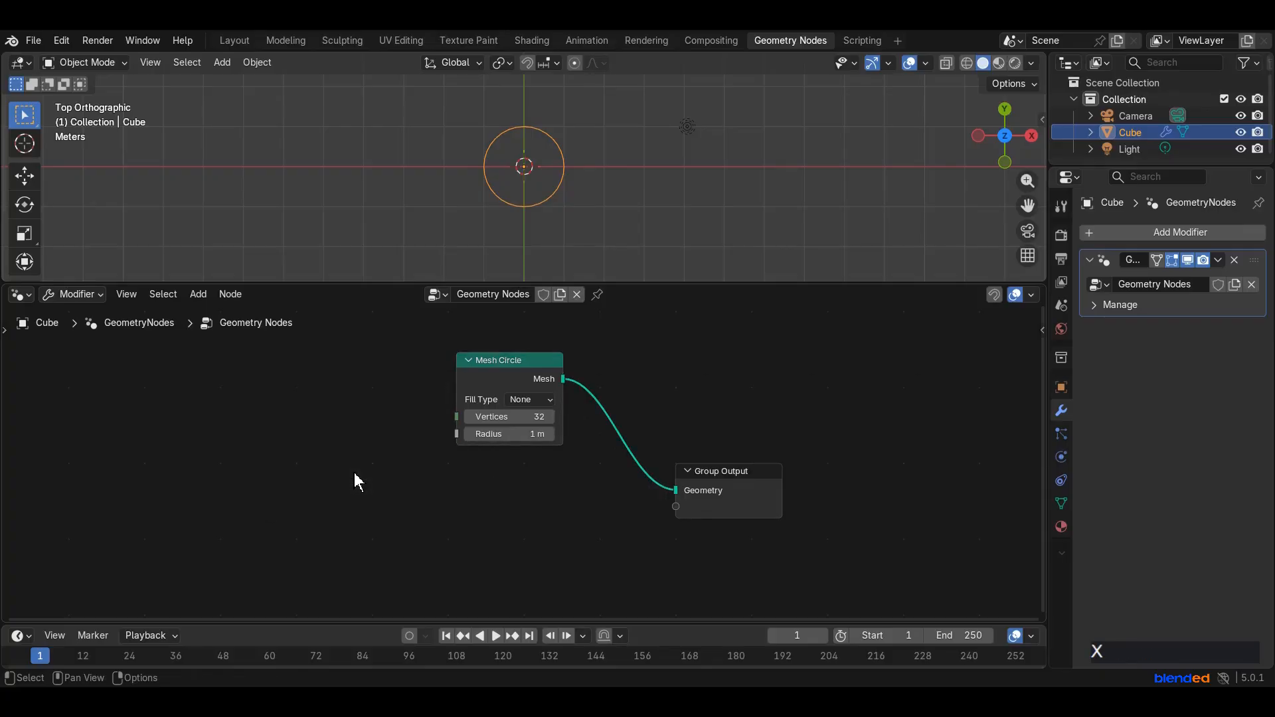
Set the Mesh Circle's fill type to N-Gon and its vertex count to 10.
left_click(531, 399)
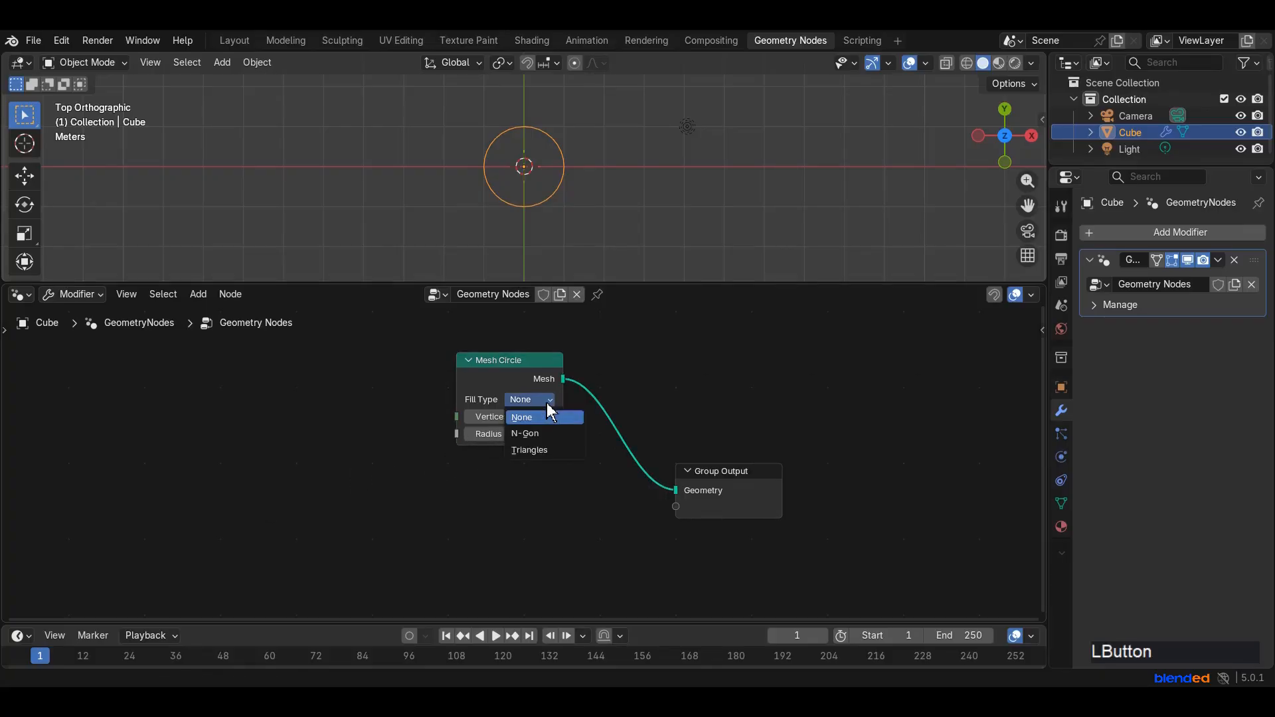
left_click(536, 425)
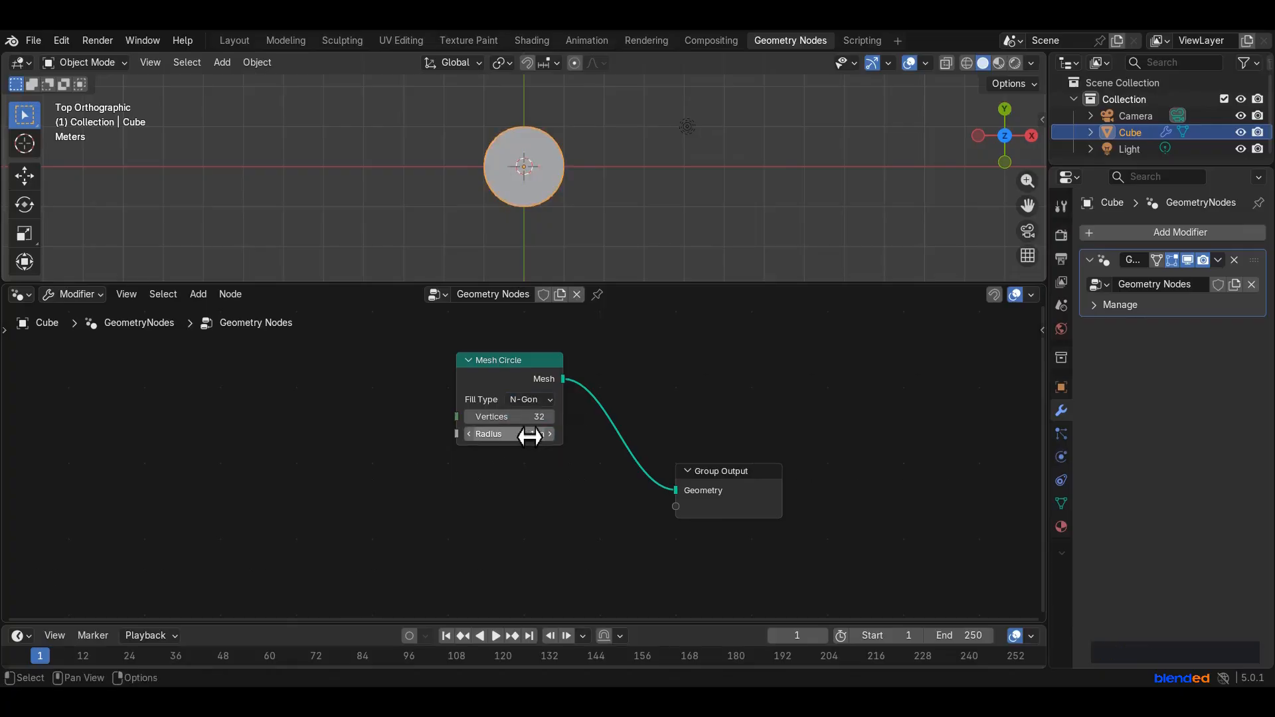
left_click(536, 418)
type("10")
key("Return")
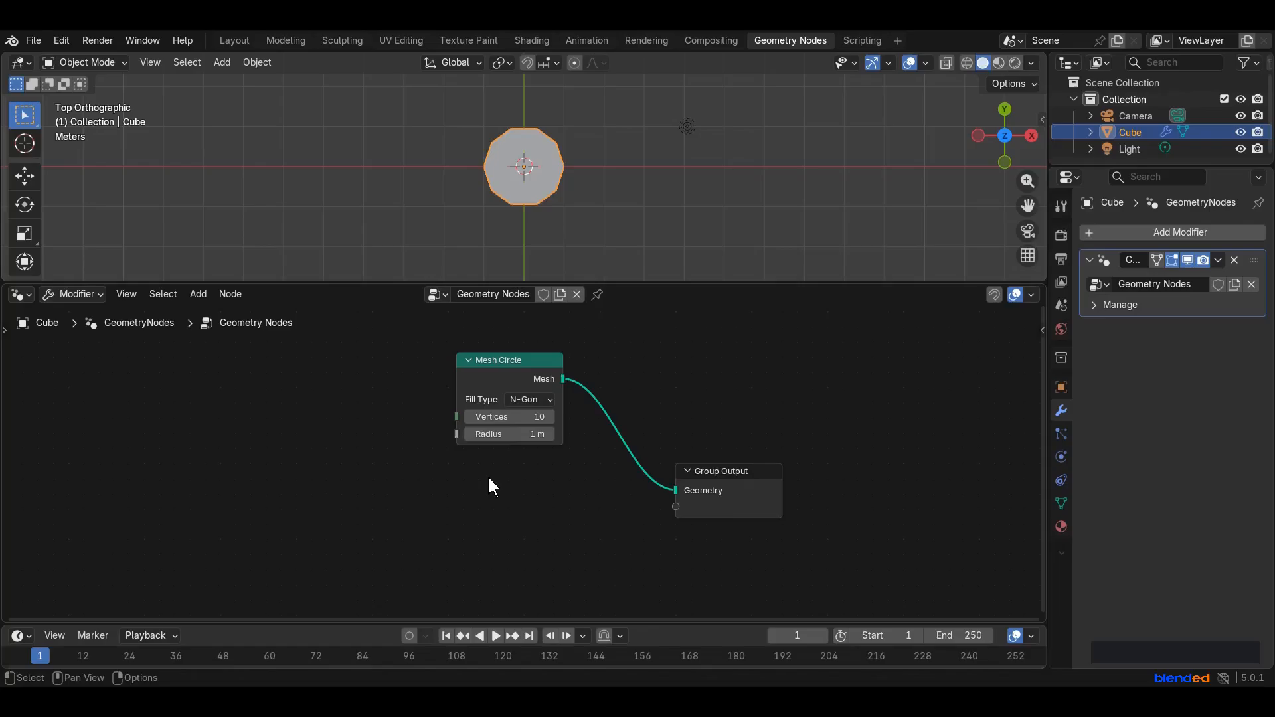
Insert a Set Position node on the link between the Mesh Circle and the Group Output.
key("shift+a")
mouse_move(489, 477)
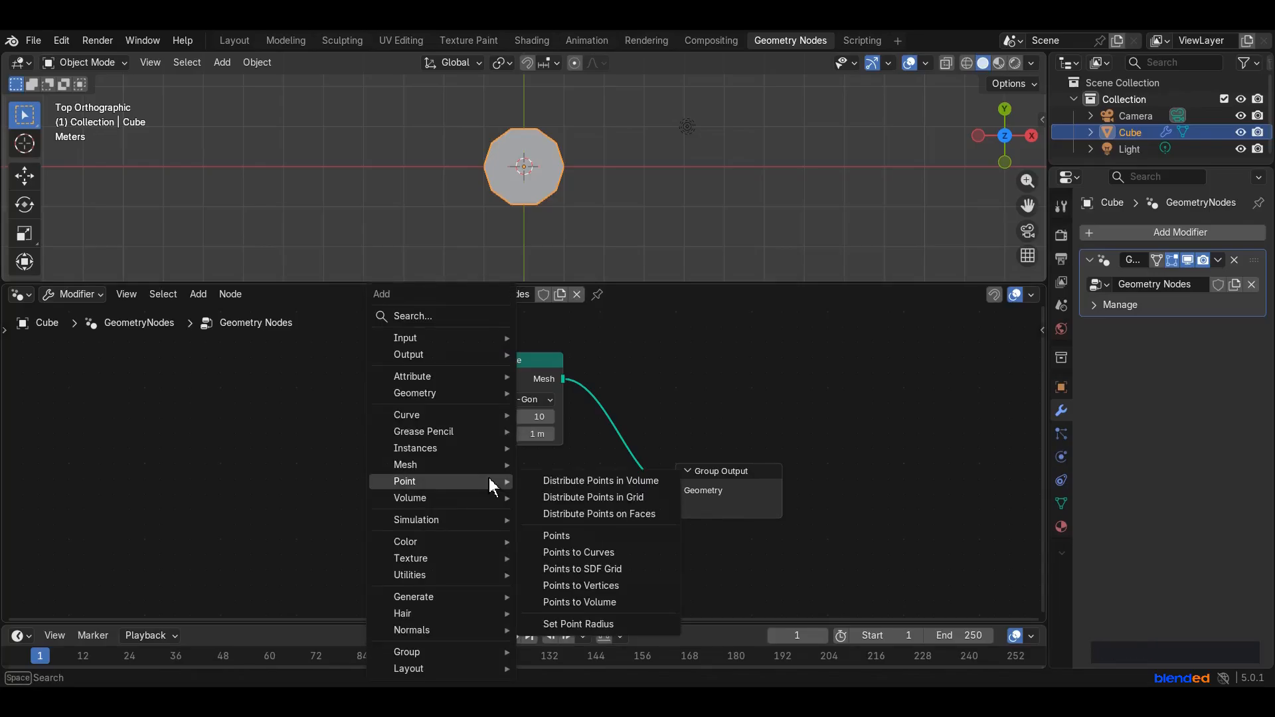
left_click(448, 317)
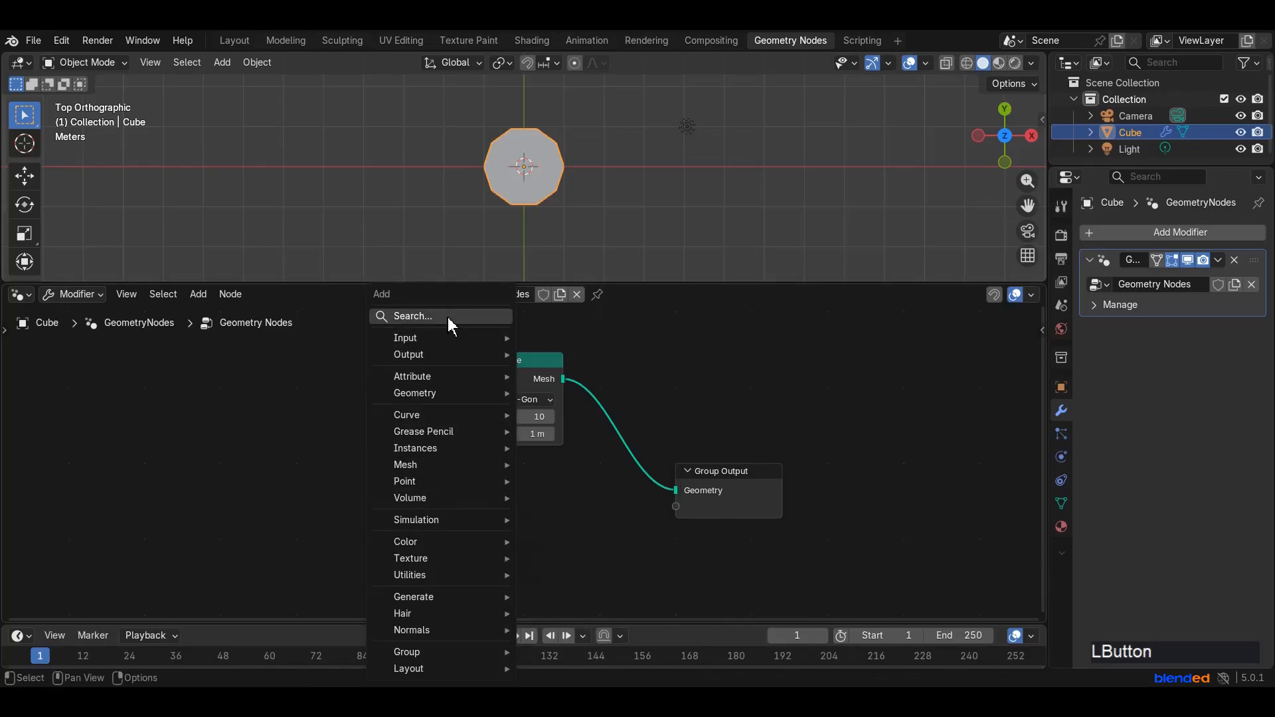
type("set")
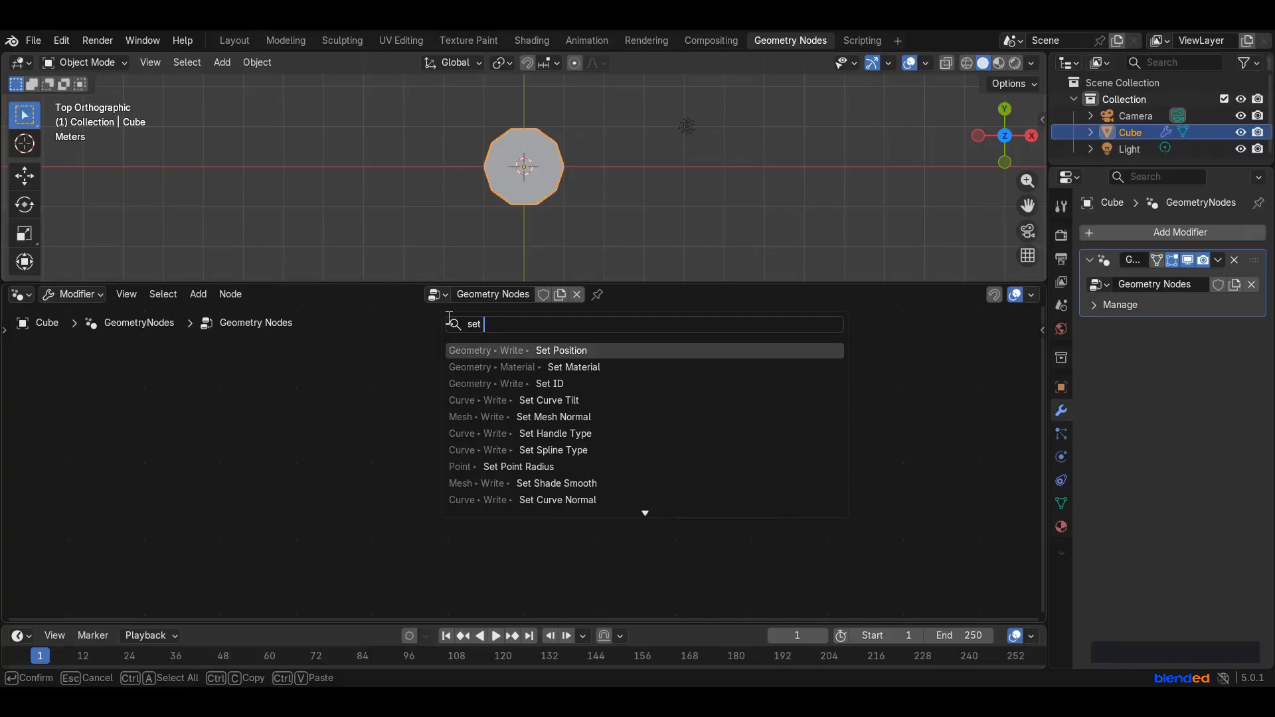
left_click(525, 353)
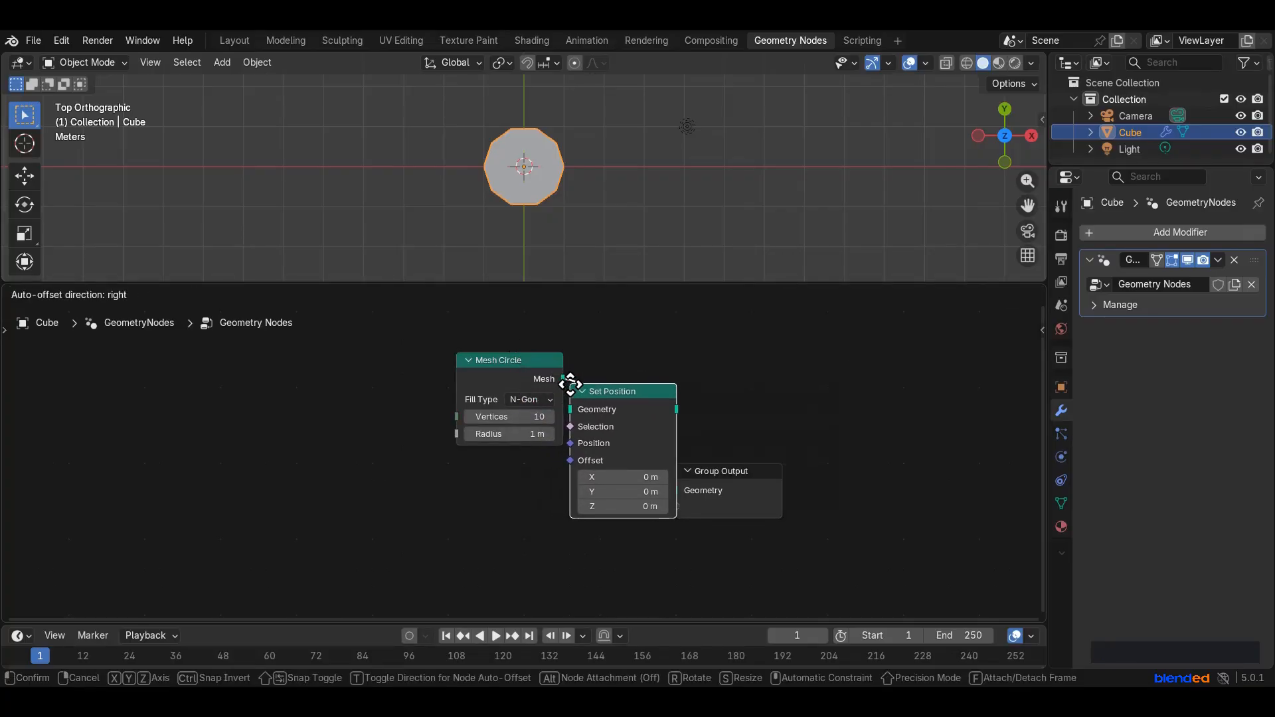
left_click(569, 379)
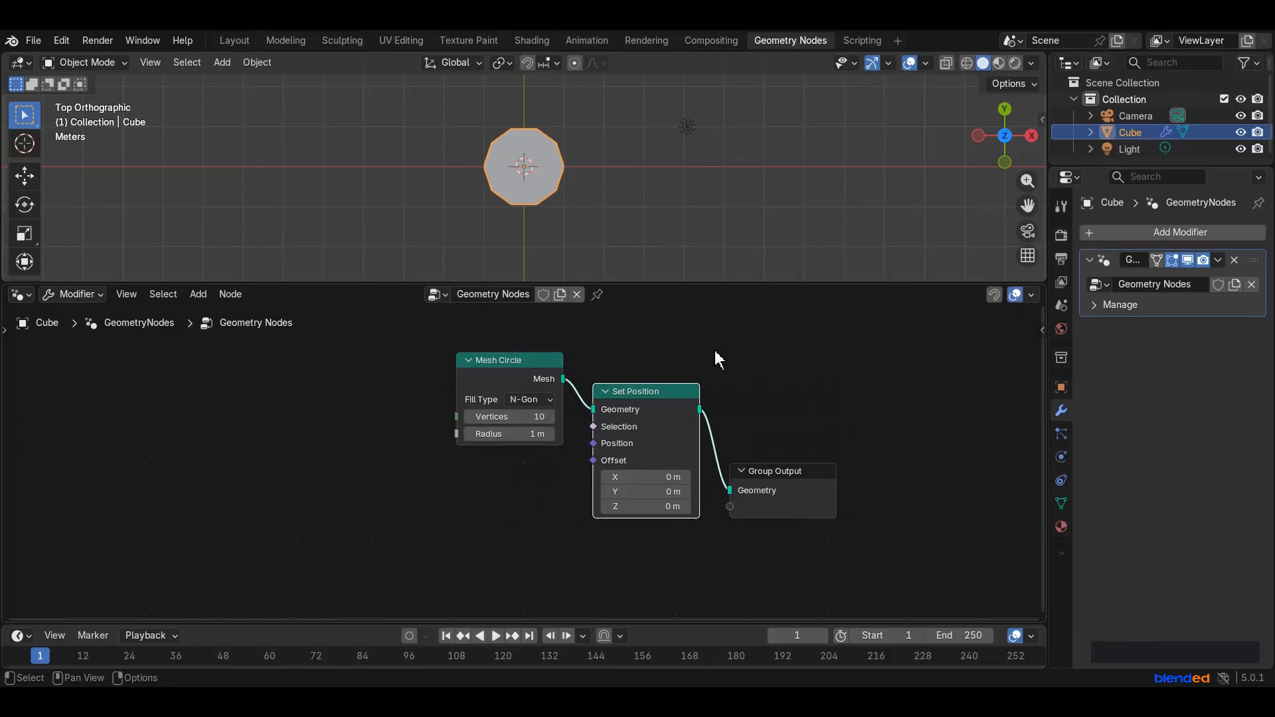
left_click(561, 495)
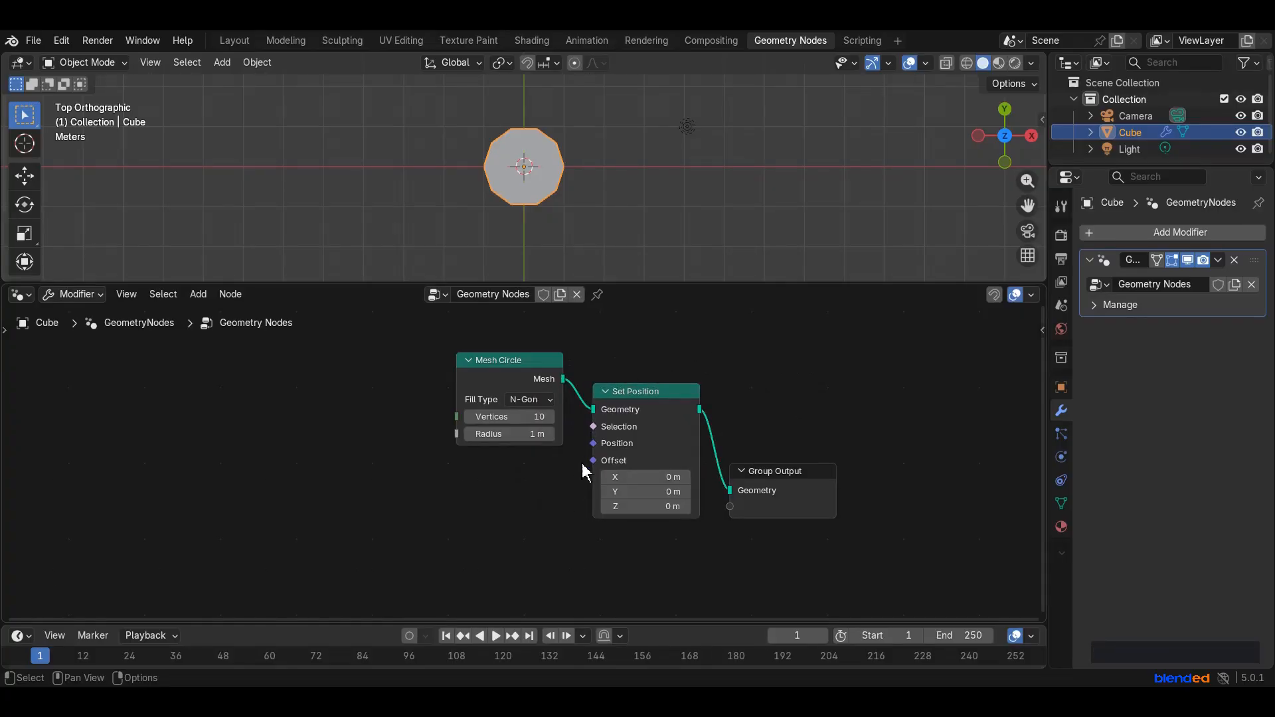
Add an Index node connected to the Set Position node's Selection input, placed to the left below Mesh Circle.
left_click_drag(593, 426, 526, 497)
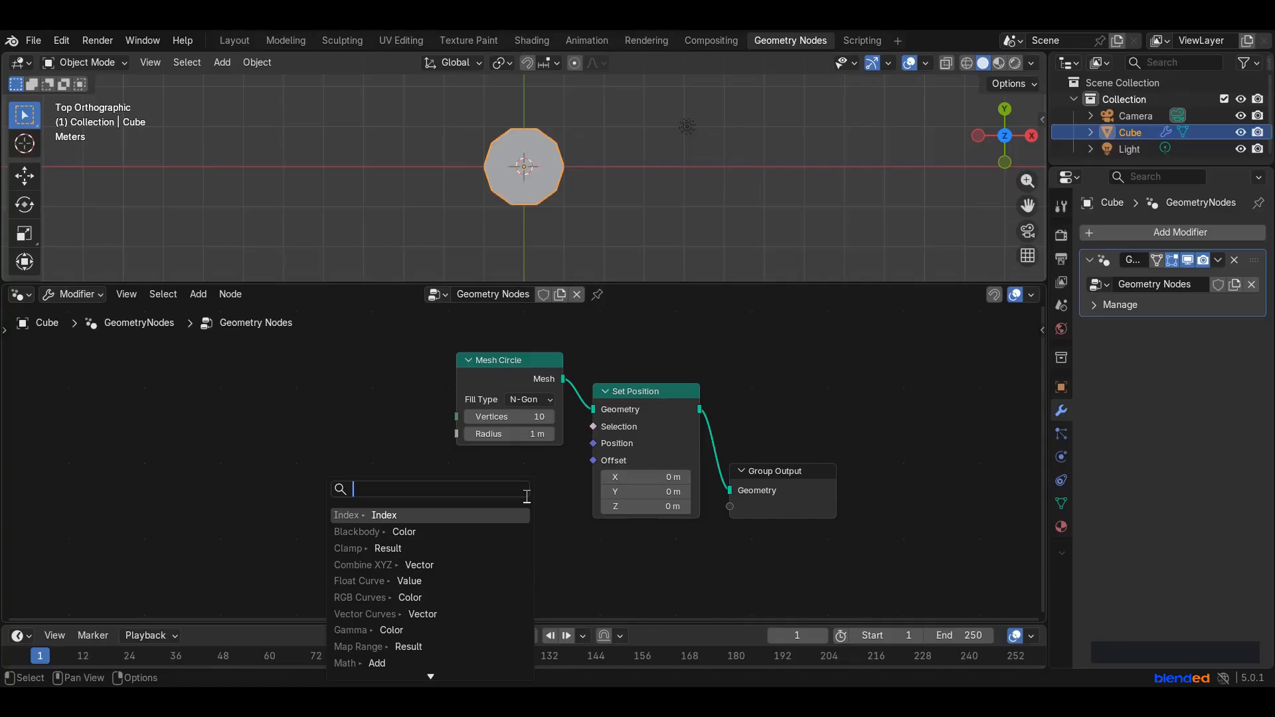
type("inde")
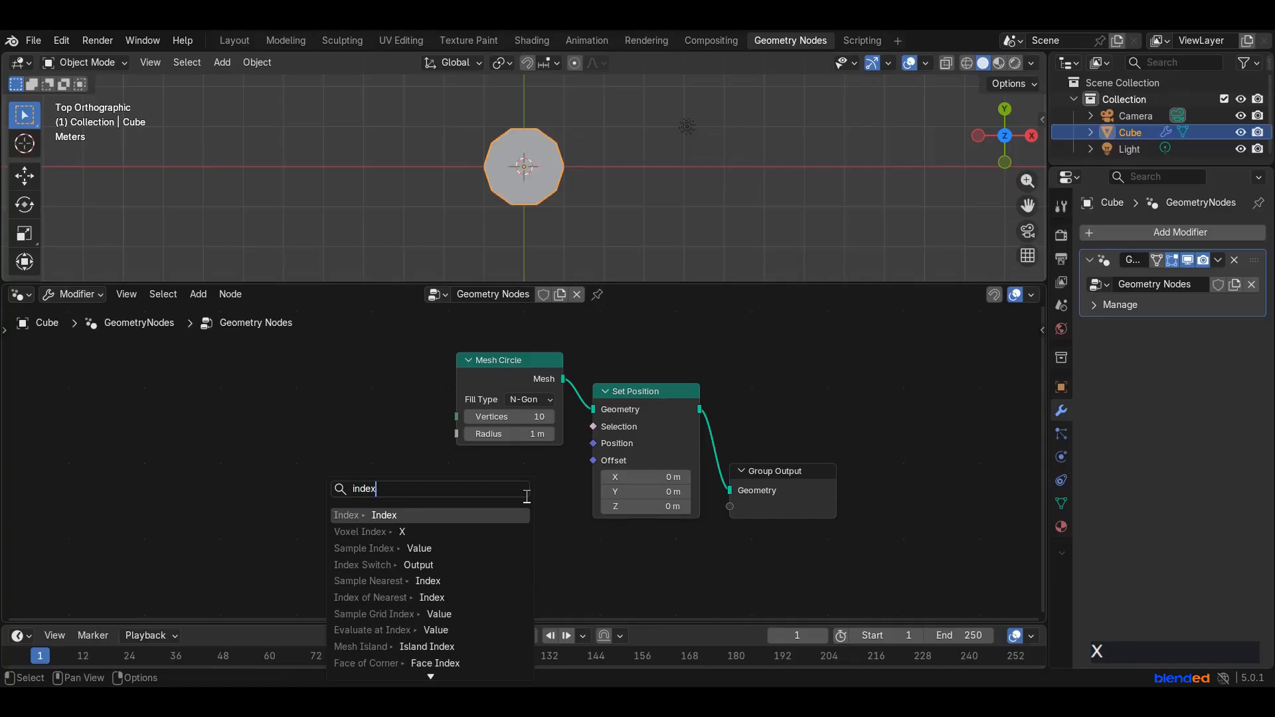
type("x")
key("Return")
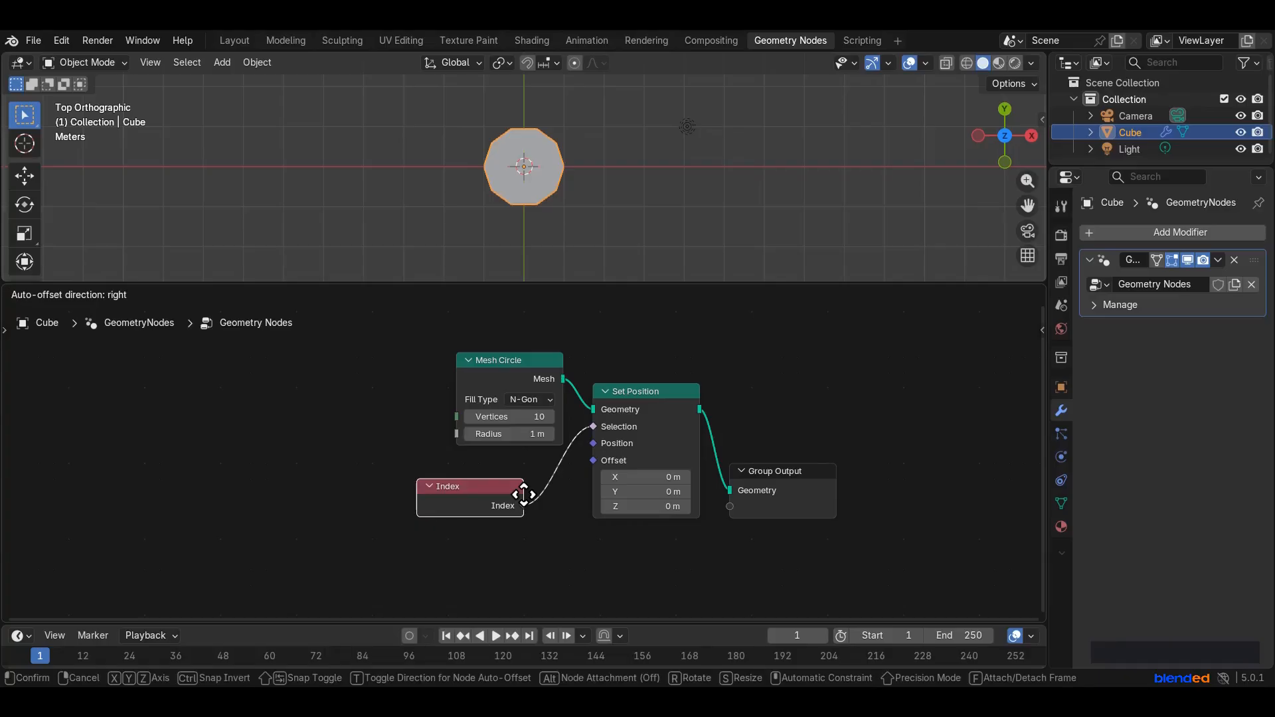
left_click(440, 493)
Insert a Math node on the link between the Index node and the Set Position node's Selection input.
key("shift+a")
left_click(479, 319)
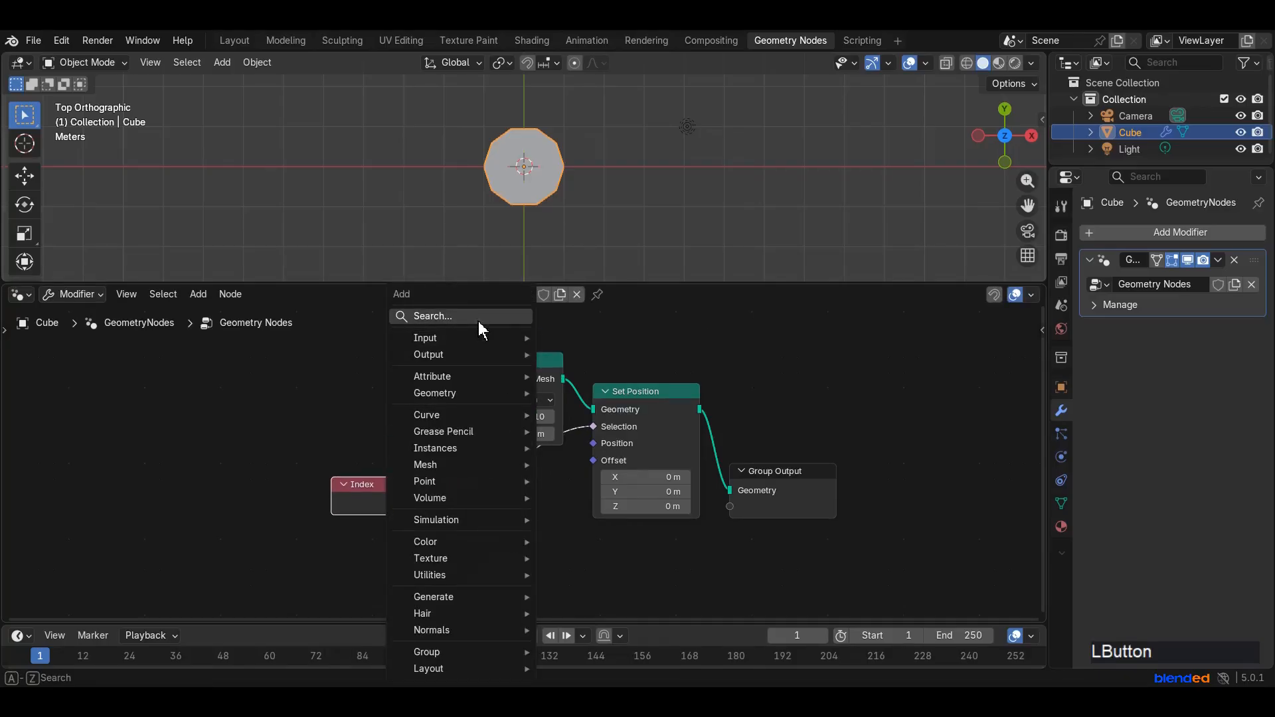
type("math")
left_click(557, 353)
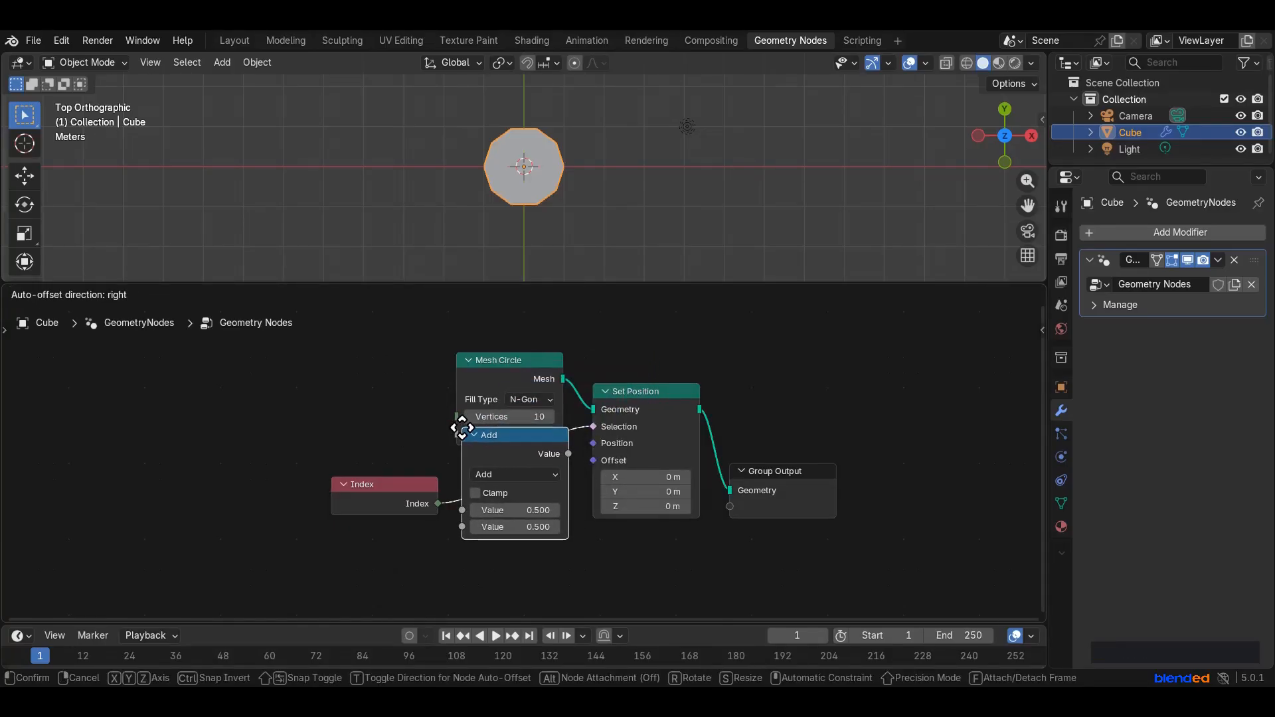
left_click(466, 435)
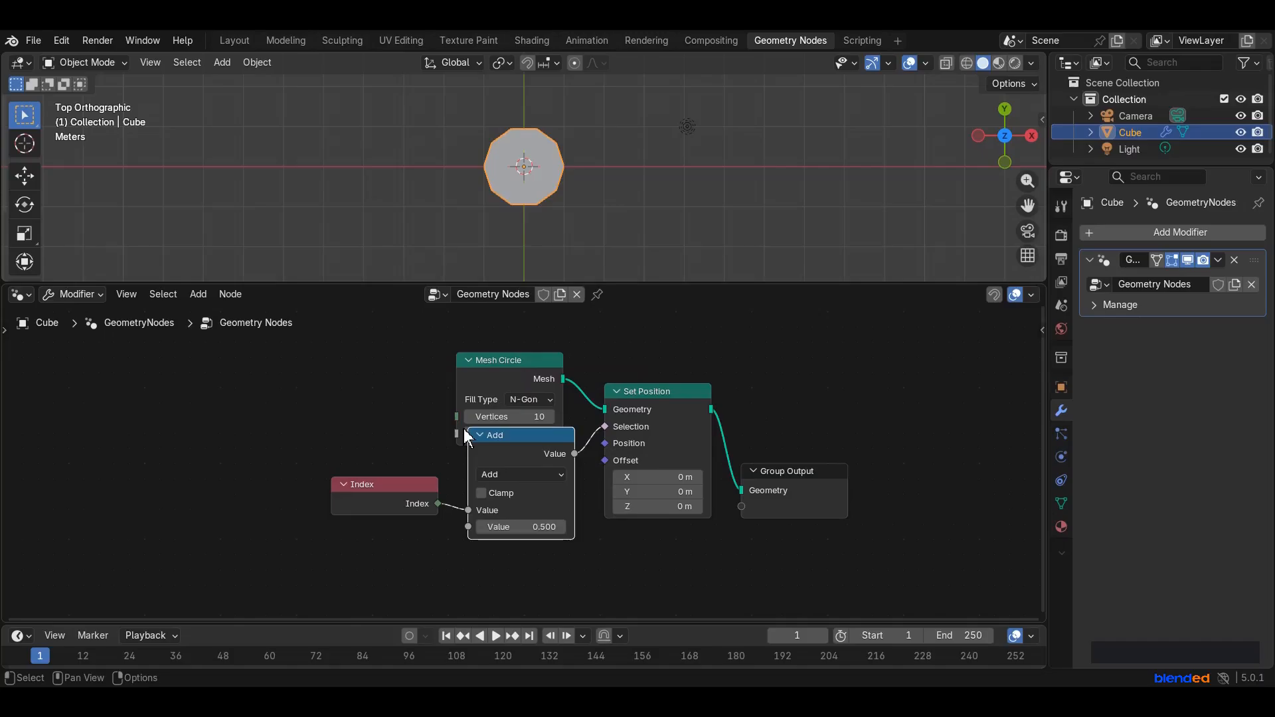
Change the Math node's operation to Floored Modulo and set its second value to 2.
left_click(512, 471)
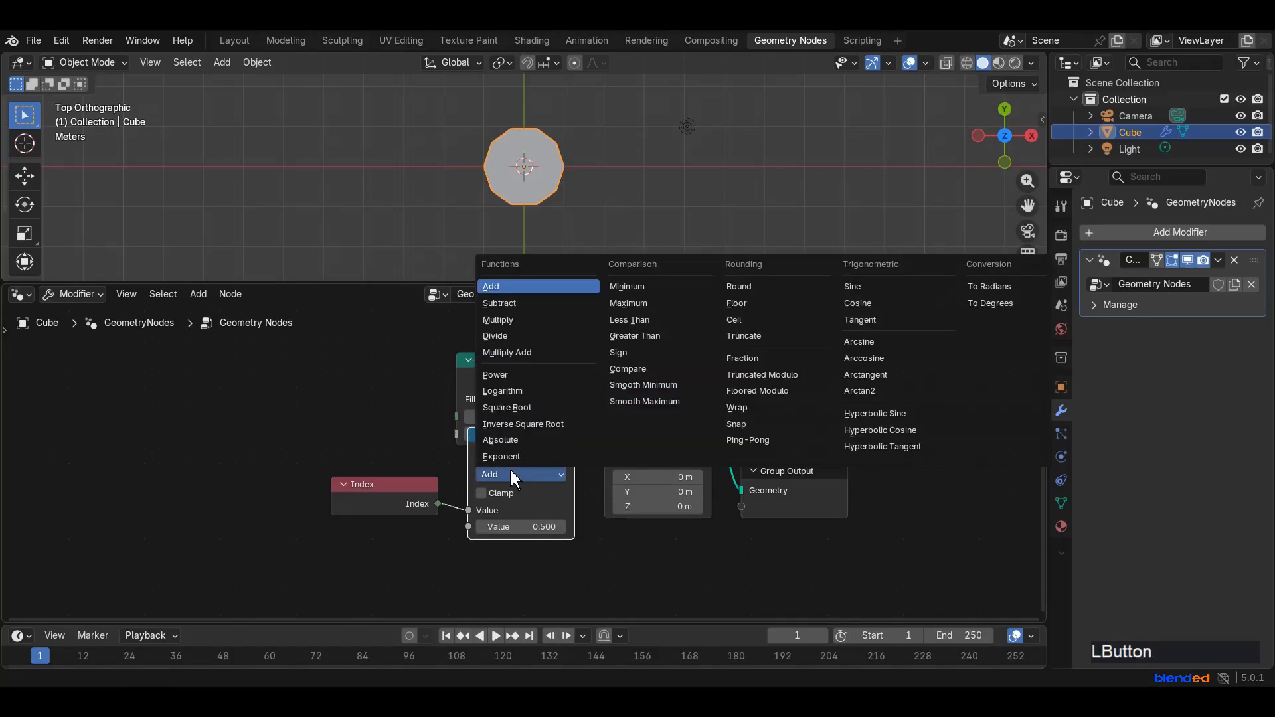
left_click(732, 391)
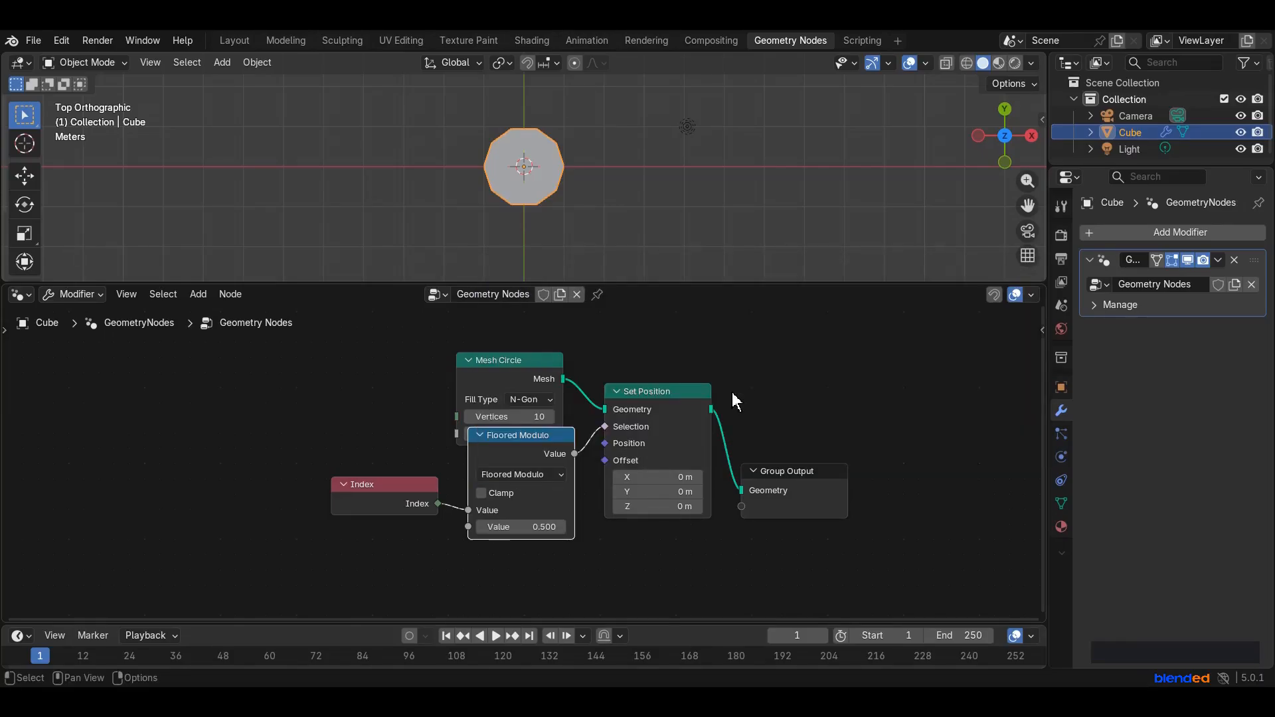
left_click(546, 526)
type("2")
key("Return")
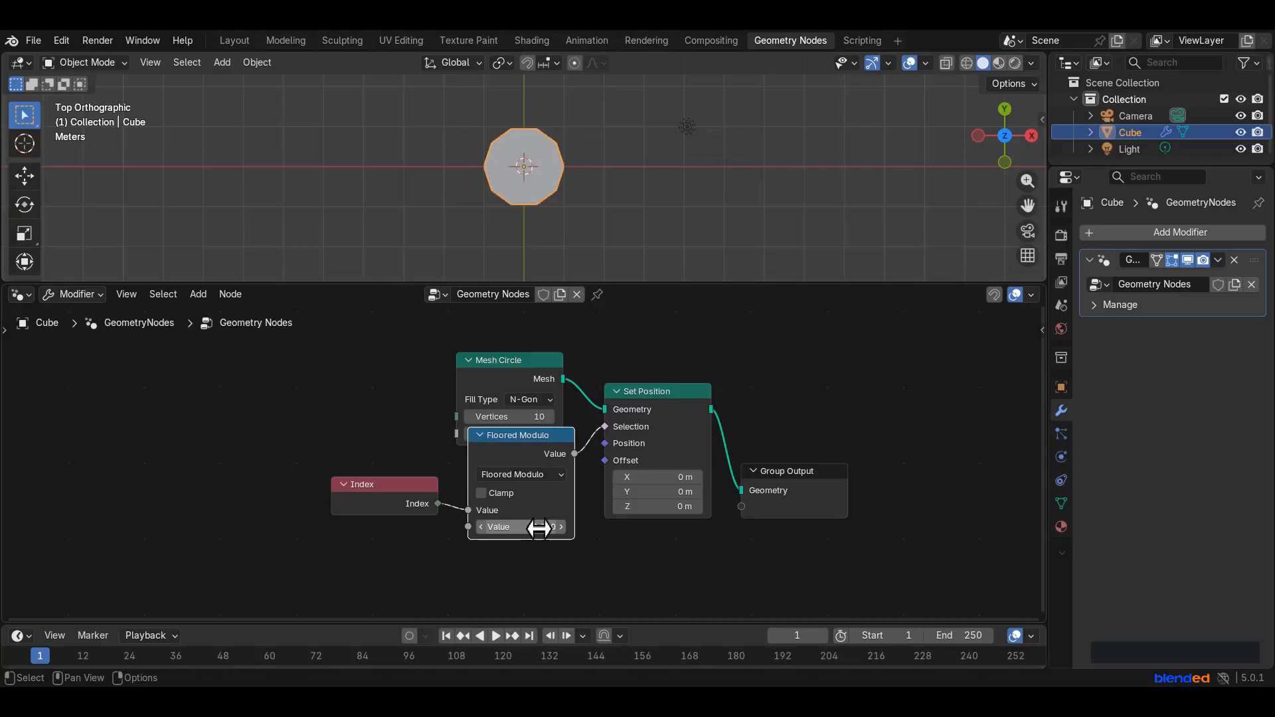
Move the Mesh Circle node up so that it no longer overlaps the Floored Modulo node.
scroll(539, 528, "down", 1)
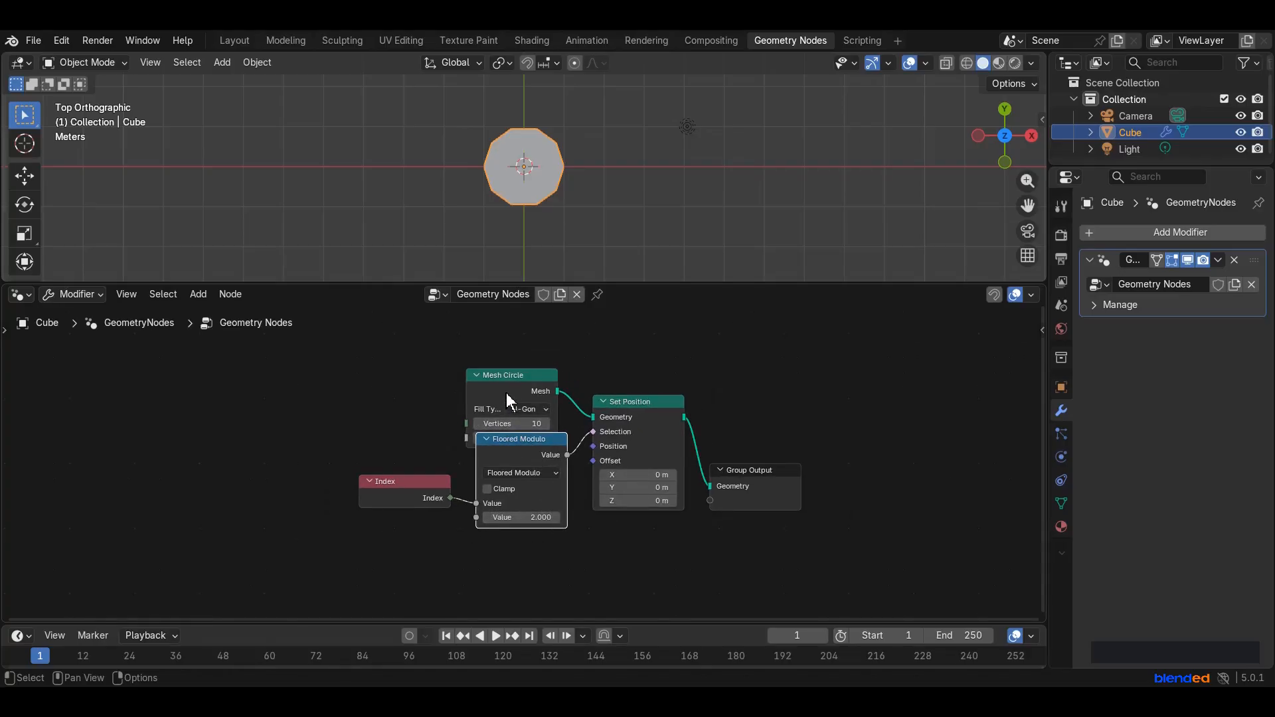
left_click_drag(503, 376, 513, 340)
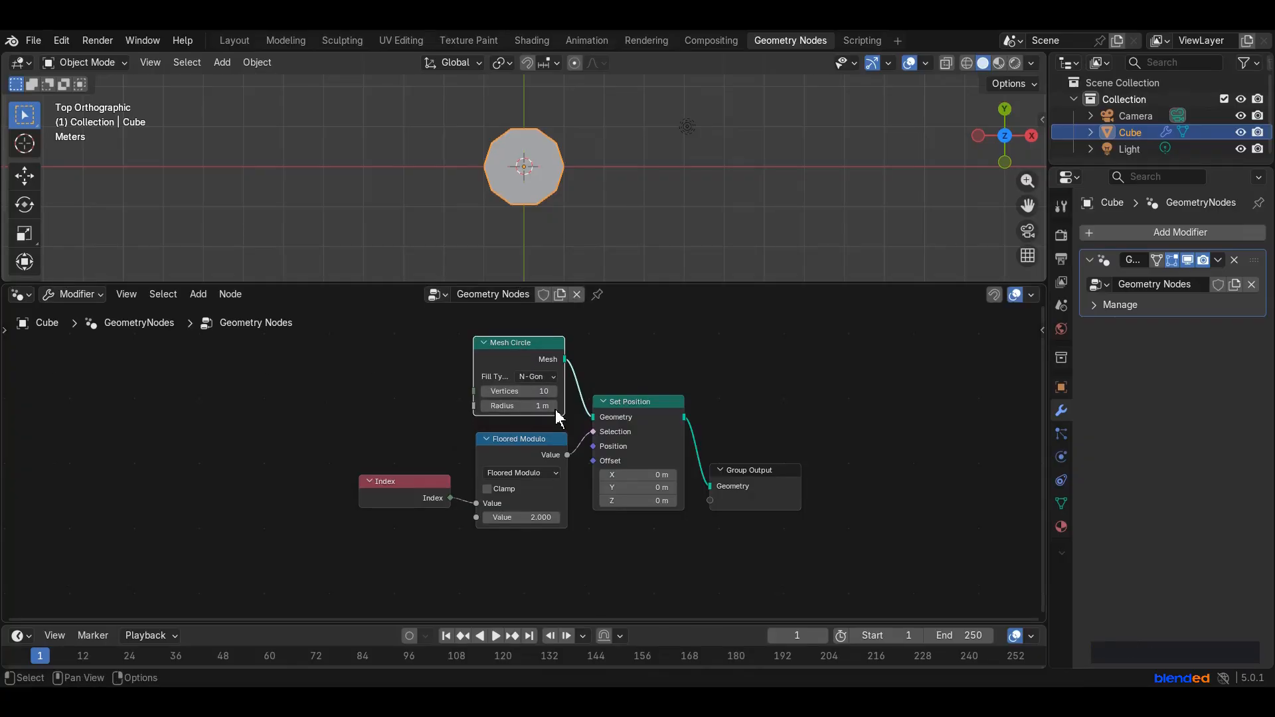
left_click(591, 467)
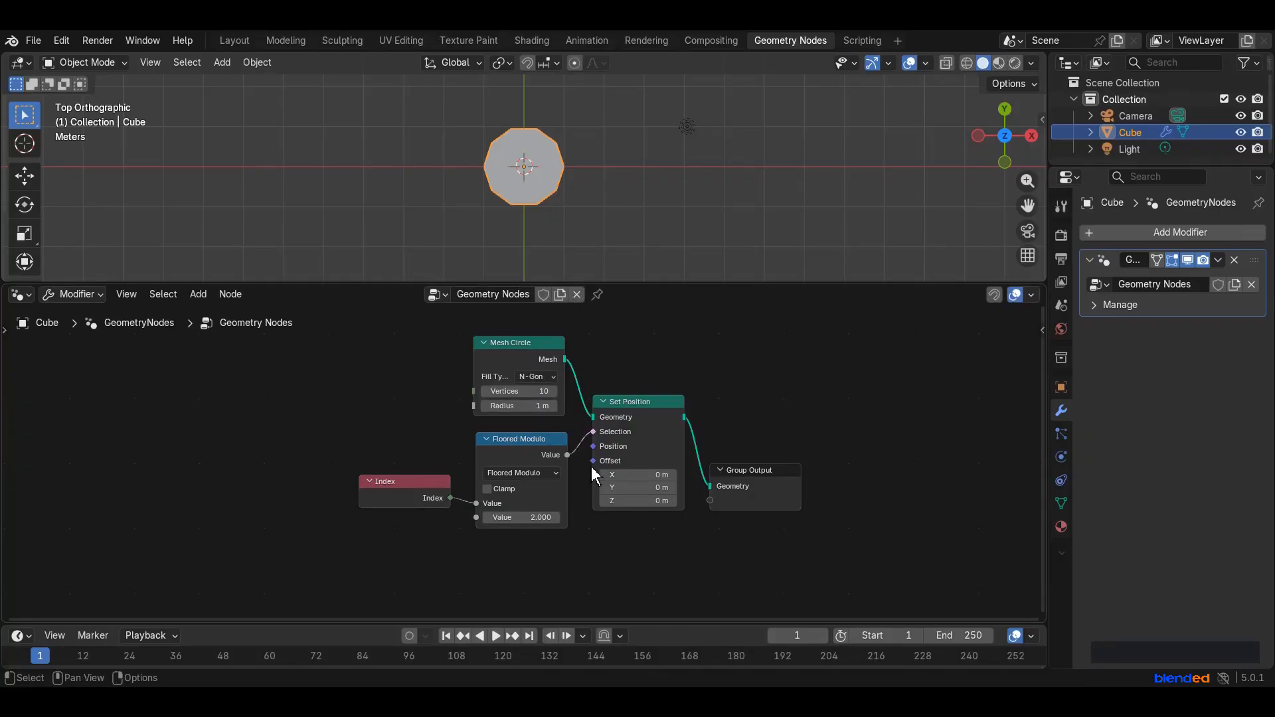
Add a Position node connected to the Set Position node's Offset input and place it below the Index node.
left_click_drag(594, 461, 566, 562)
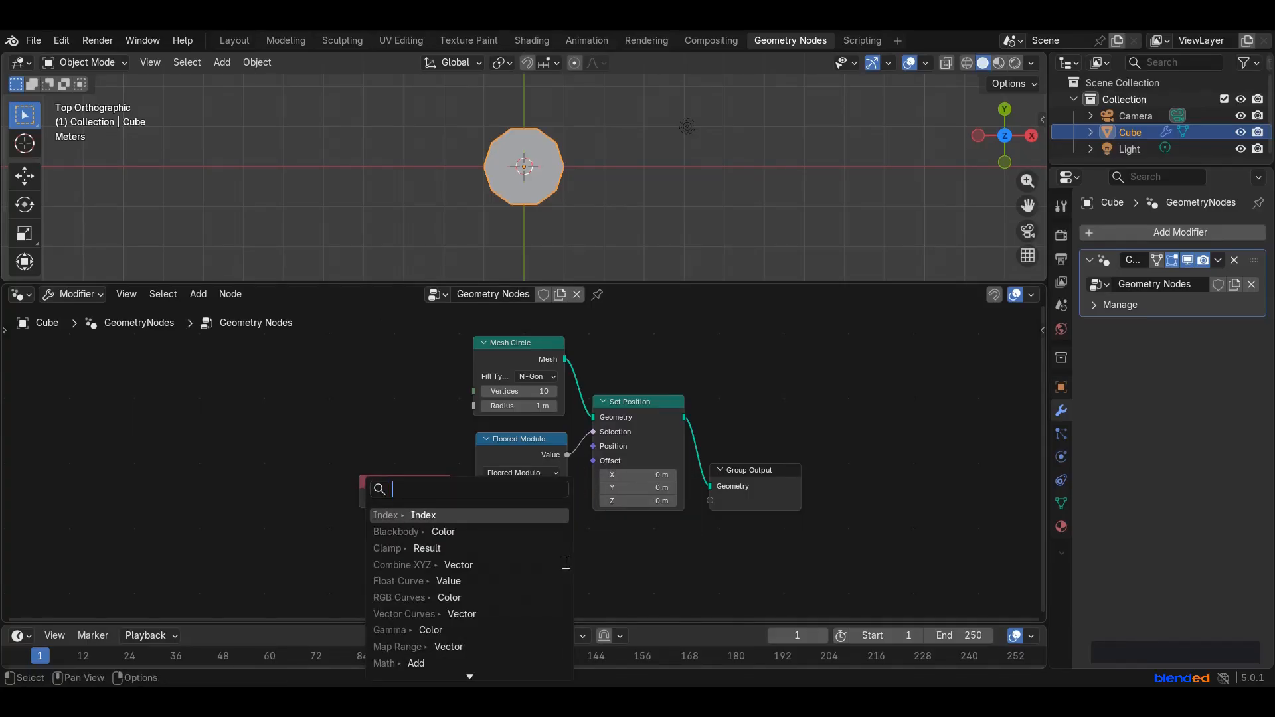
type("p")
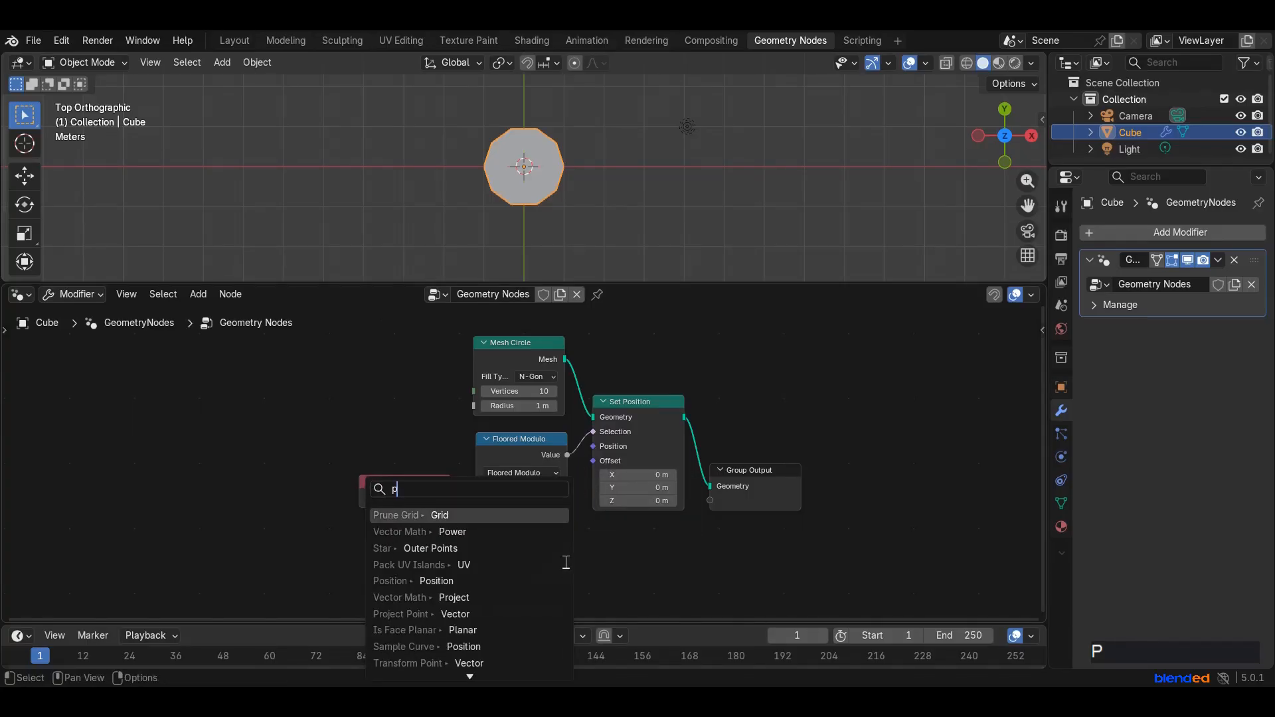
type("osition")
key("Return")
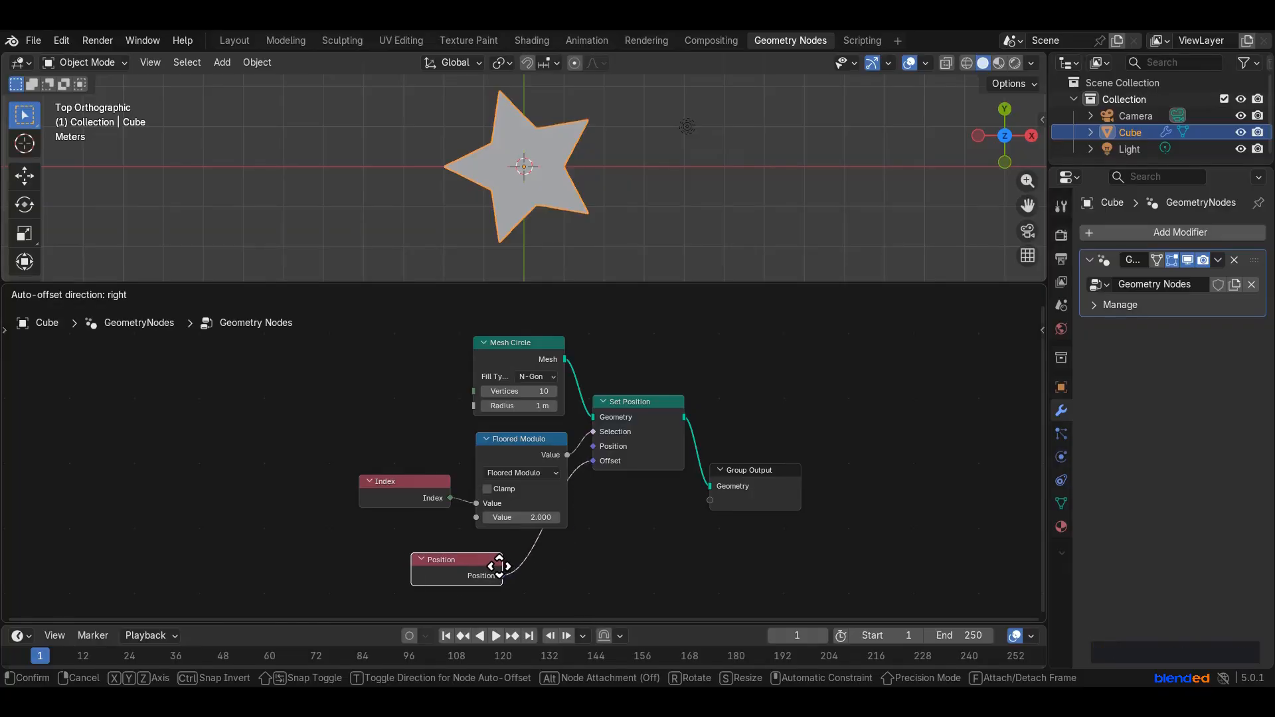
left_click(446, 565)
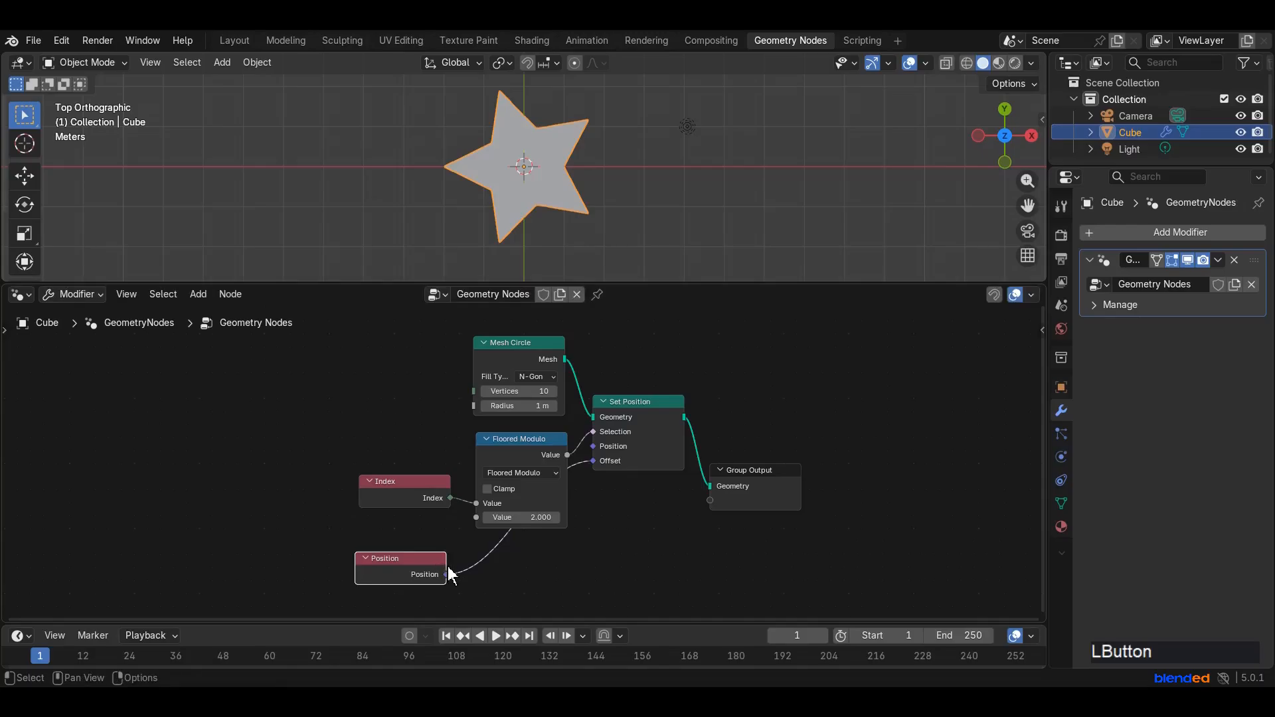
Move the Set Position and Group Output nodes further right to make room for another node on the Offset link.
left_click_drag(641, 406, 653, 441)
left_click_drag(755, 472, 833, 454)
left_click_drag(657, 443, 705, 448)
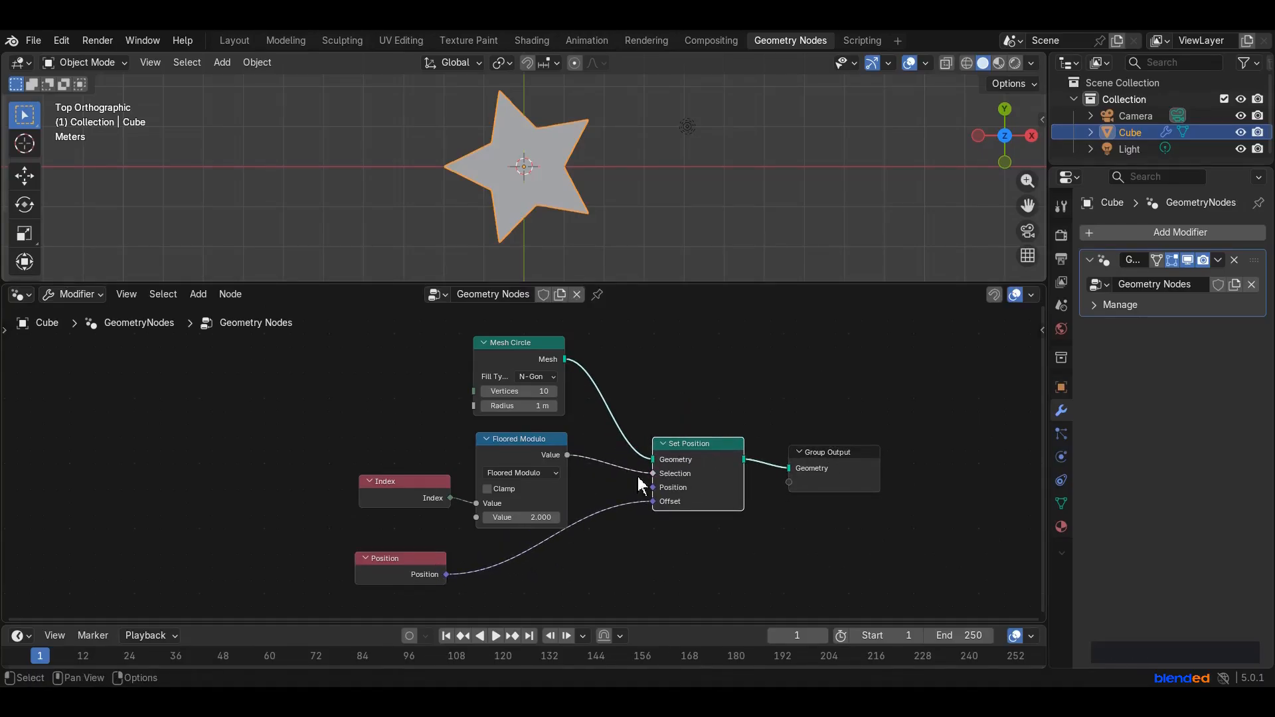
Insert a Vector Math node on the link between Position and the Set Position node's Offset input, placed below Floored Modulo.
middle_click_drag(601, 484, 570, 371)
key("shift+a")
left_click(548, 320)
type("vector math")
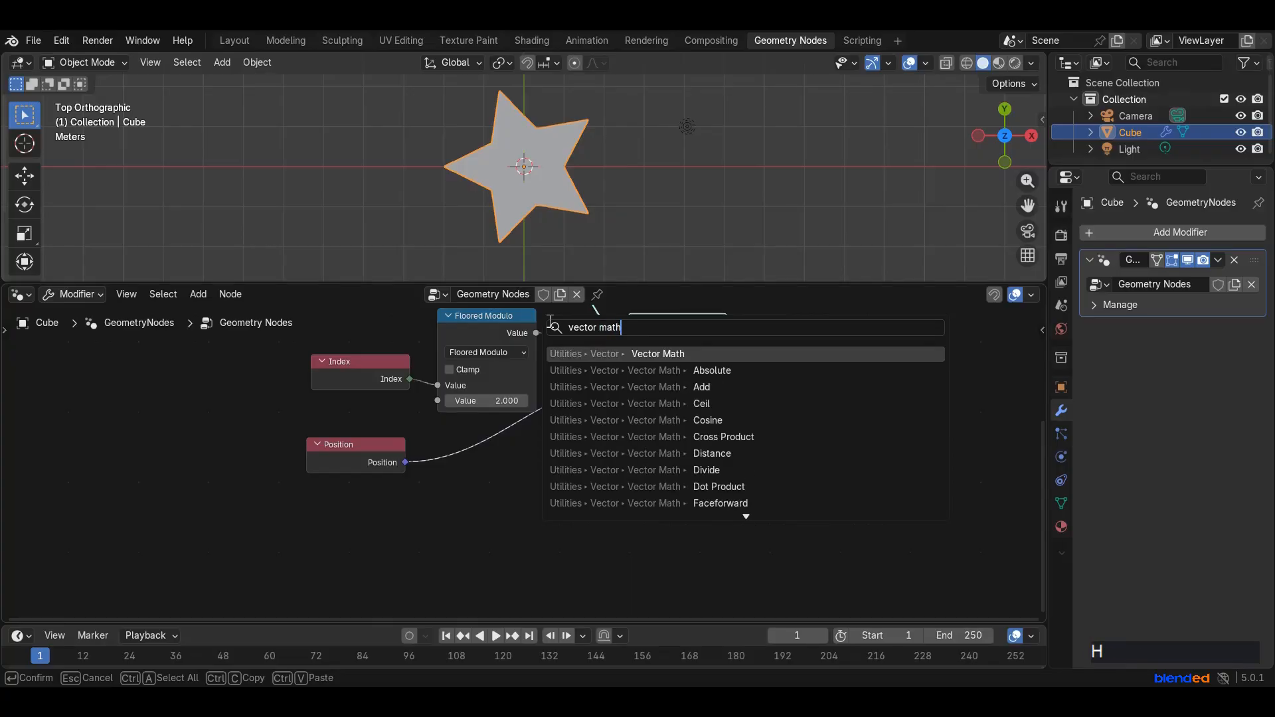
key("Return")
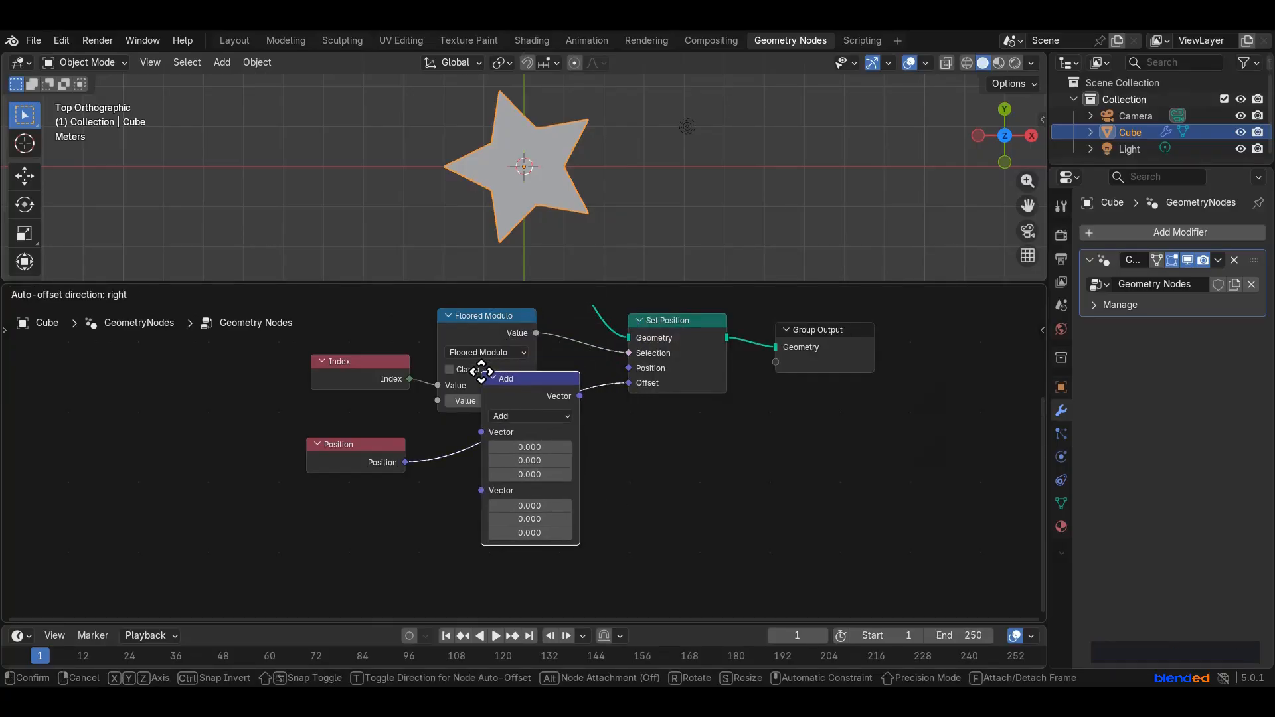
left_click(484, 372)
left_click_drag(484, 373, 441, 428)
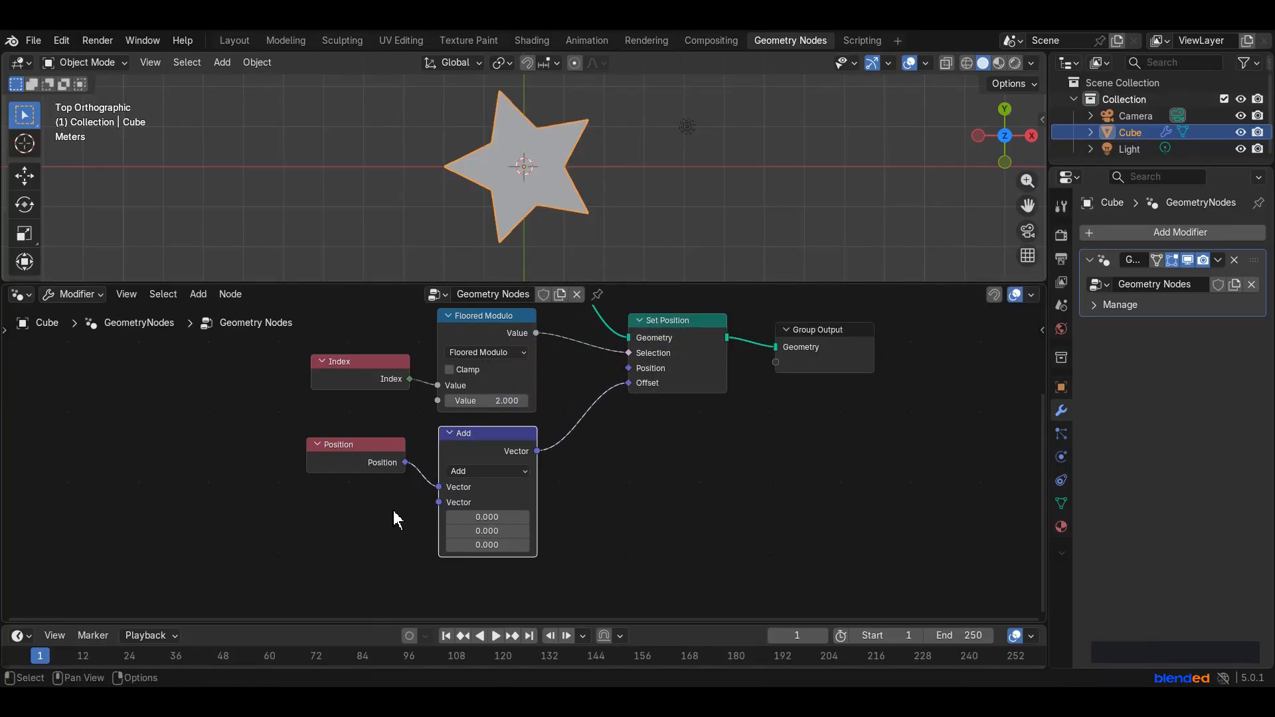
Add a Value node below the Position node and connect it to the second Vector input of the Vector Math node.
key("shift+a")
type("v")
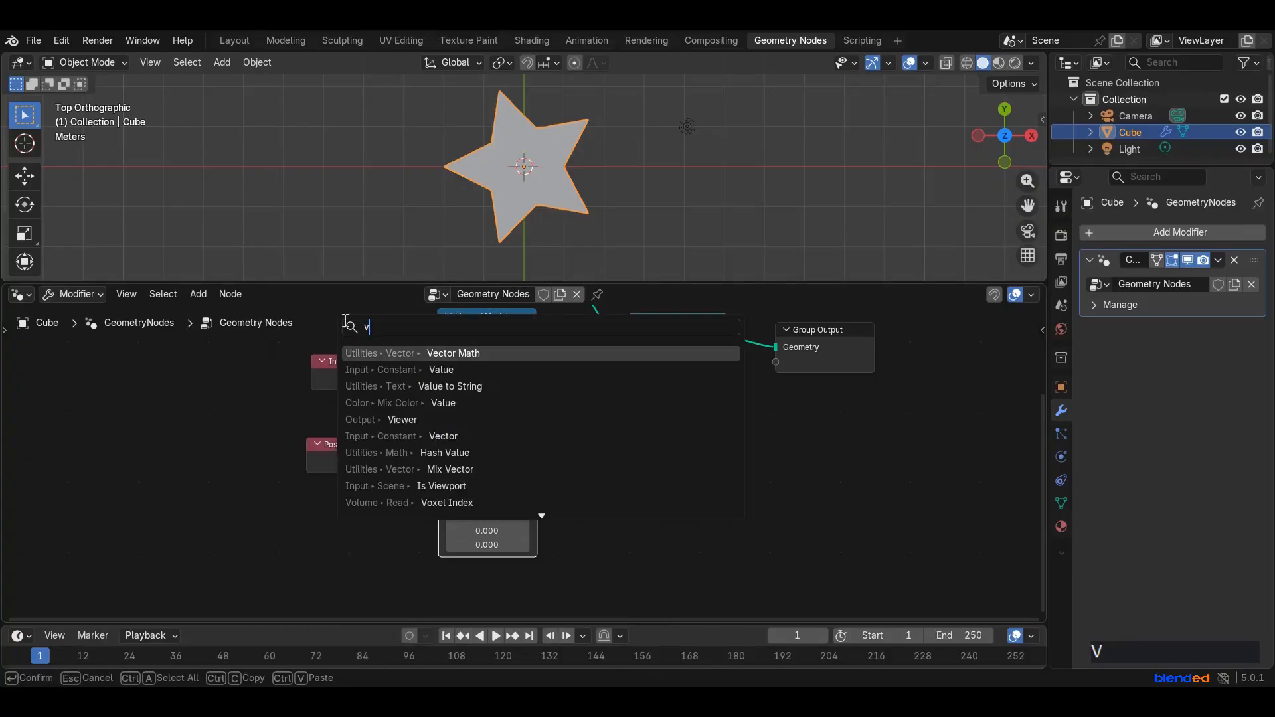
type("alue")
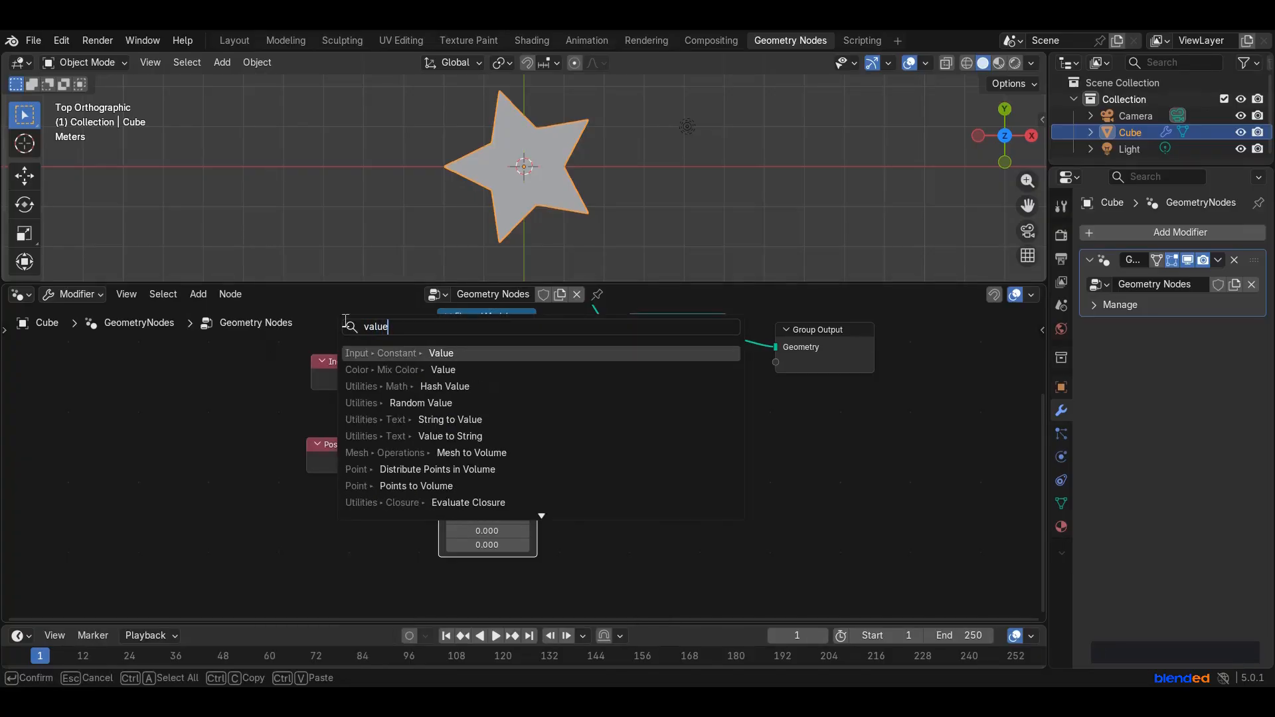
left_click(408, 352)
left_click(304, 516)
left_click_drag(400, 538, 438, 503)
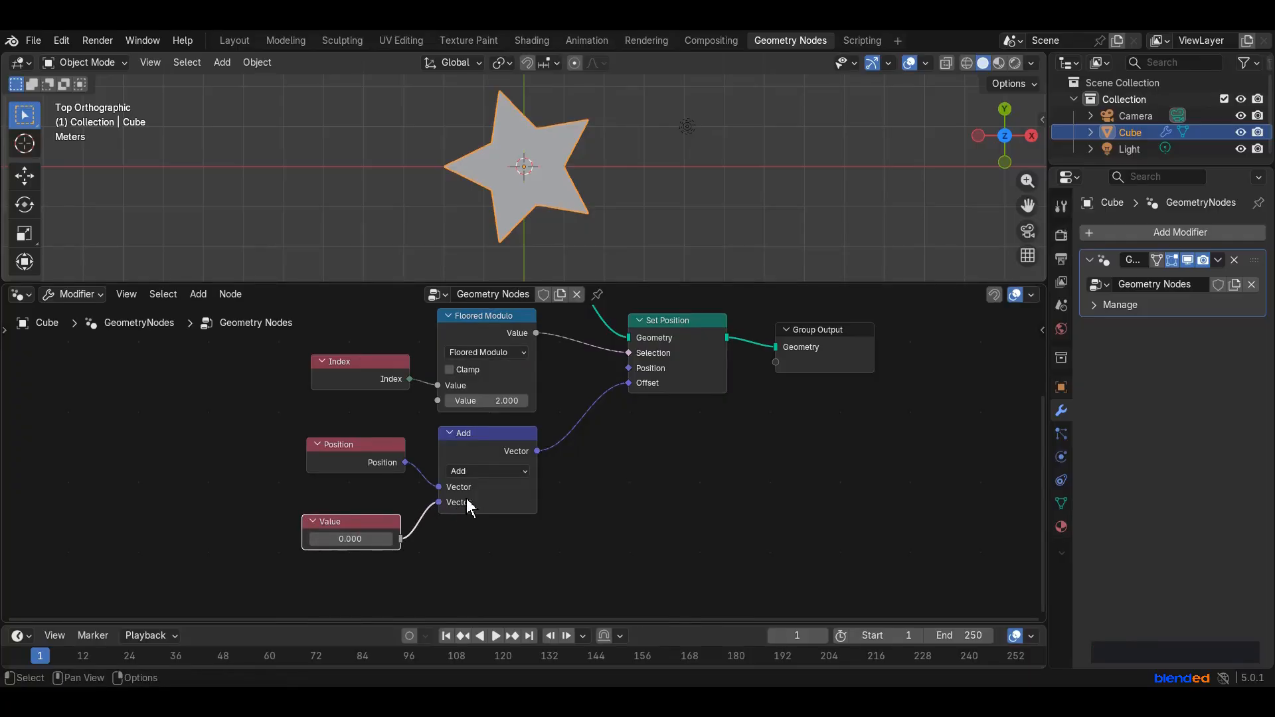
Change the Vector Math node's operation to Multiply and set the Value node to 1.430.
left_click(488, 471)
left_click(480, 265)
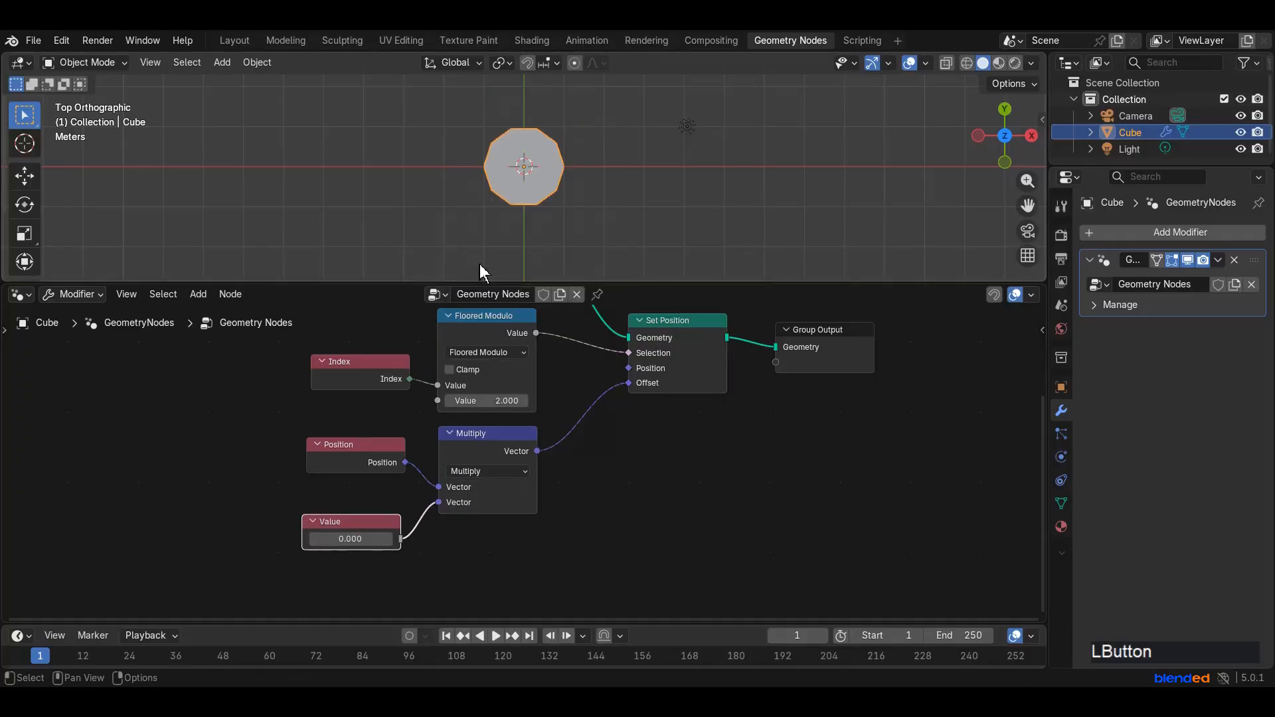
mouse_move(346, 538)
left_mouse_down()
mouse_move(389, 539)
mouse_move(341, 536)
left_mouse_up()
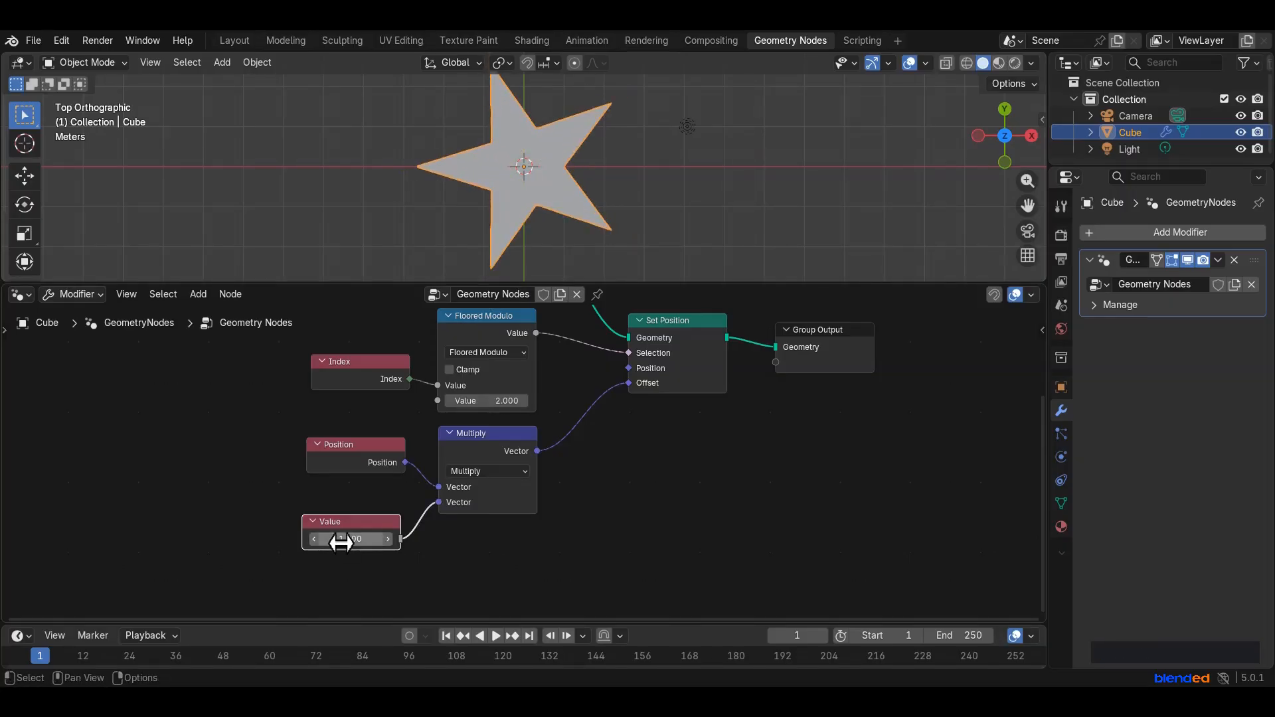
Move Group Output far to the right and insert an Extrude Mesh node between Set Position and Group Output.
middle_click_drag(568, 242, 577, 141)
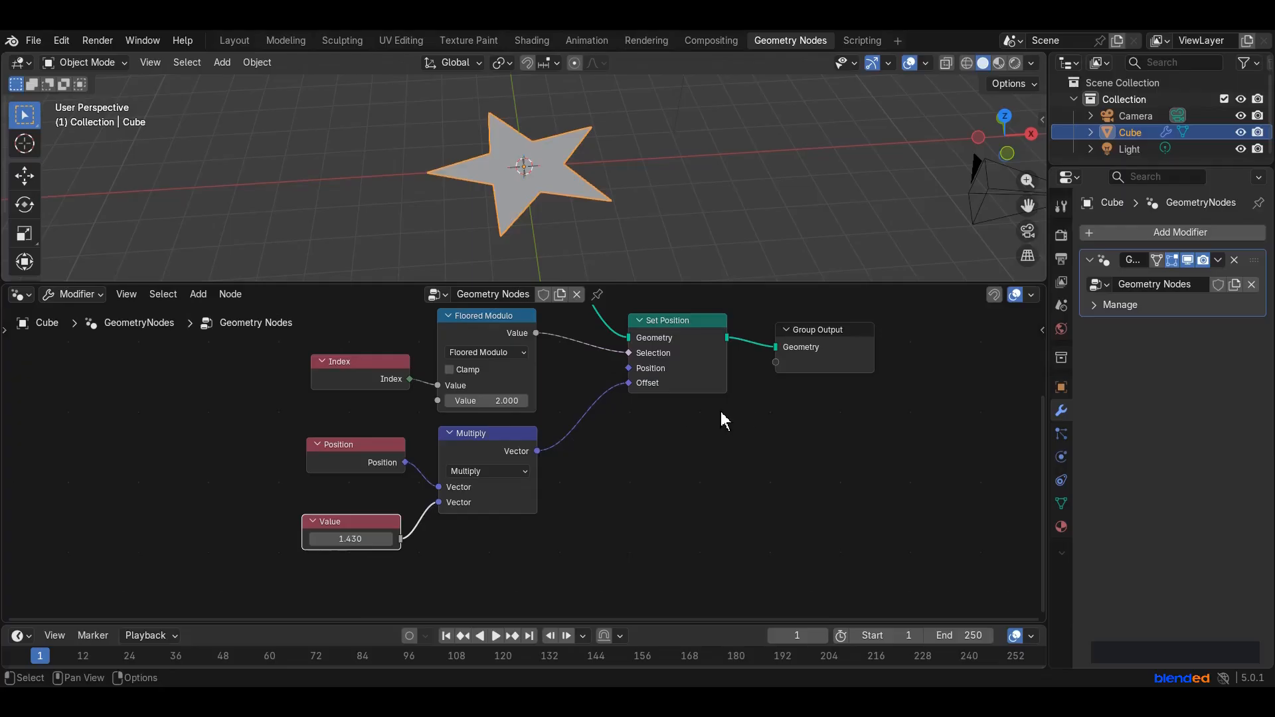
middle_click_drag(741, 404, 404, 474)
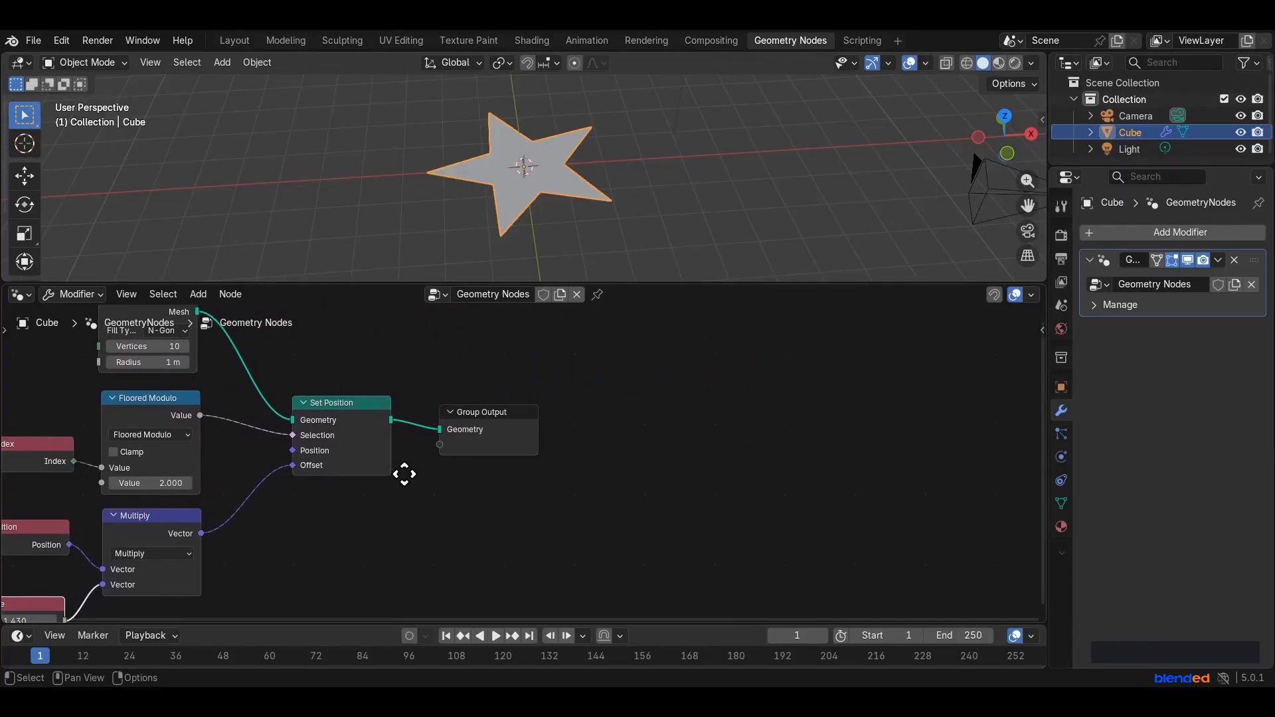
left_click_drag(477, 412, 950, 393)
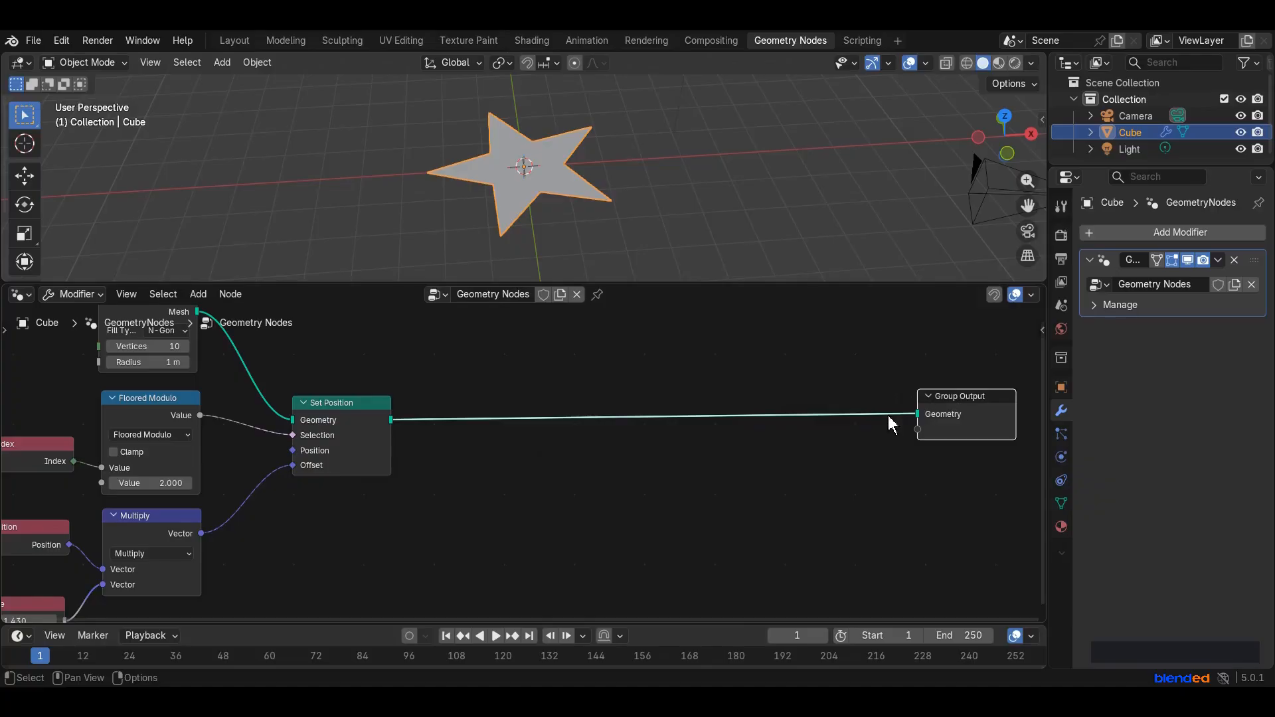
key("shift+a")
left_click(614, 318)
type("extrude")
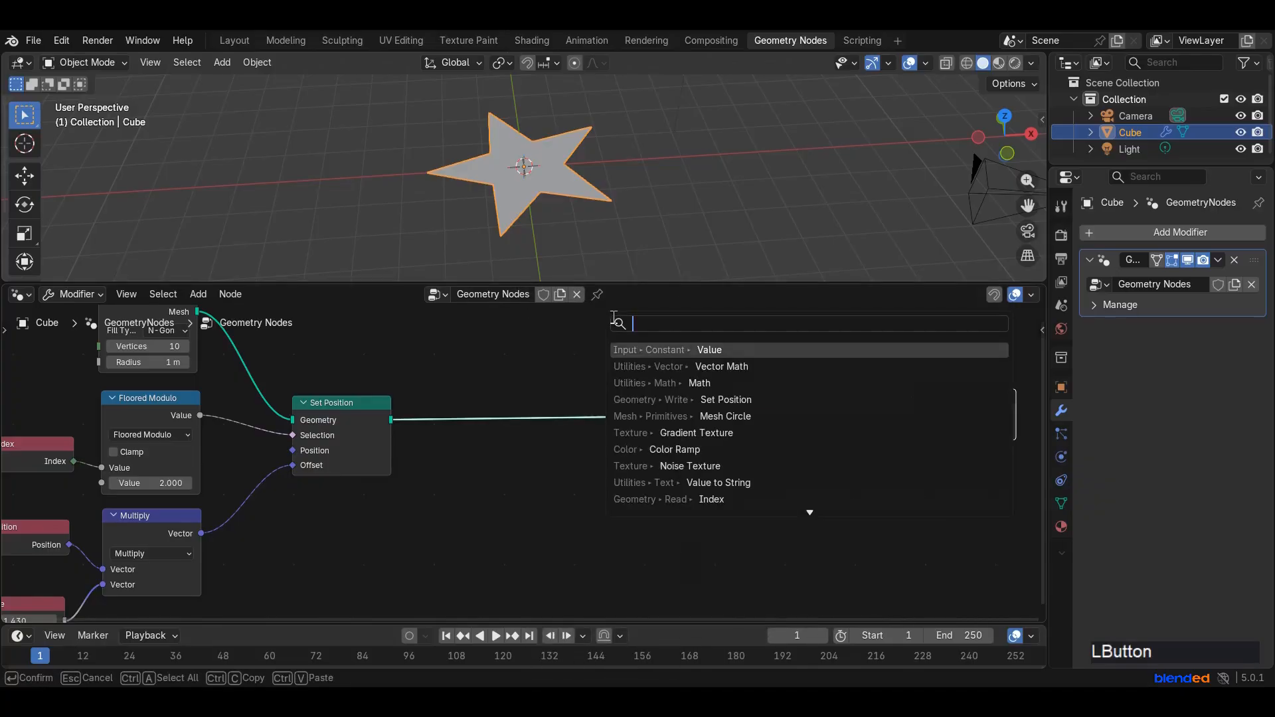
key("Return")
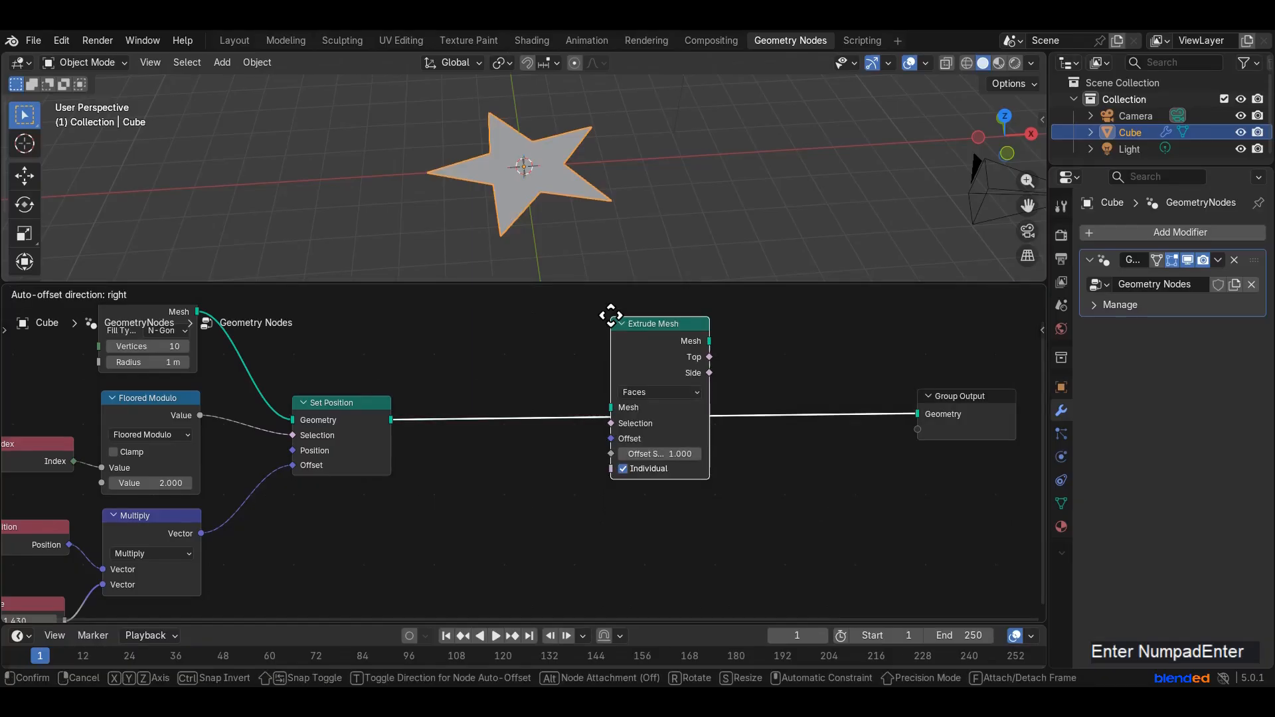
left_click(520, 391)
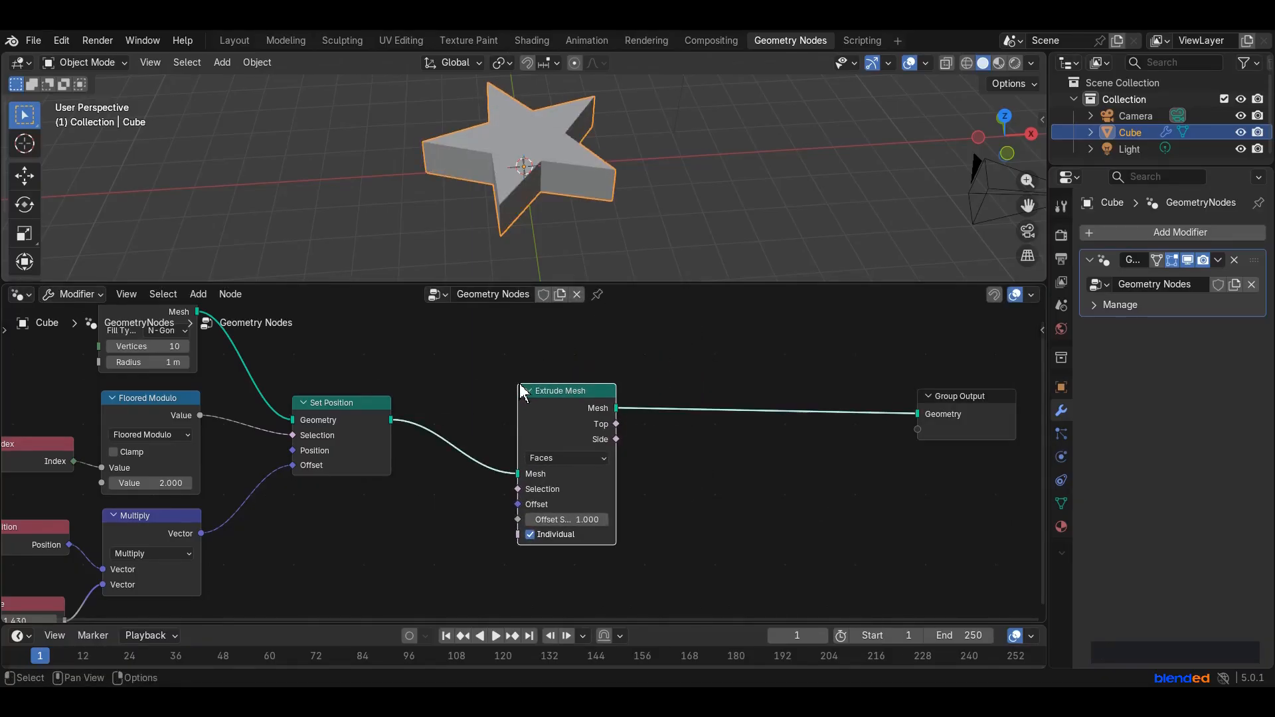
mouse_move(551, 520)
left_mouse_down()
mouse_move(585, 519)
mouse_move(551, 520)
left_mouse_up()
Insert a Join Geometry node between Extrude Mesh and Group Output, and also connect the Set Position node's Geometry output to it.
middle_click_drag(566, 252, 581, 75)
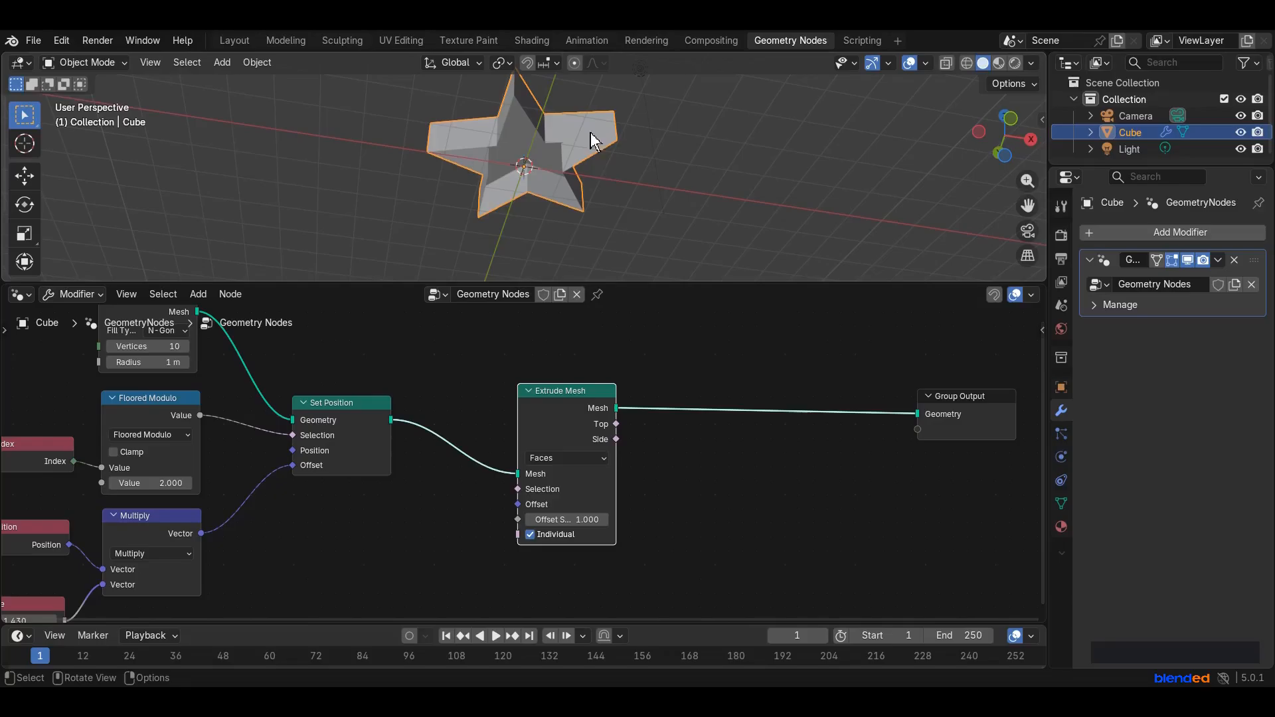
key("shift+a")
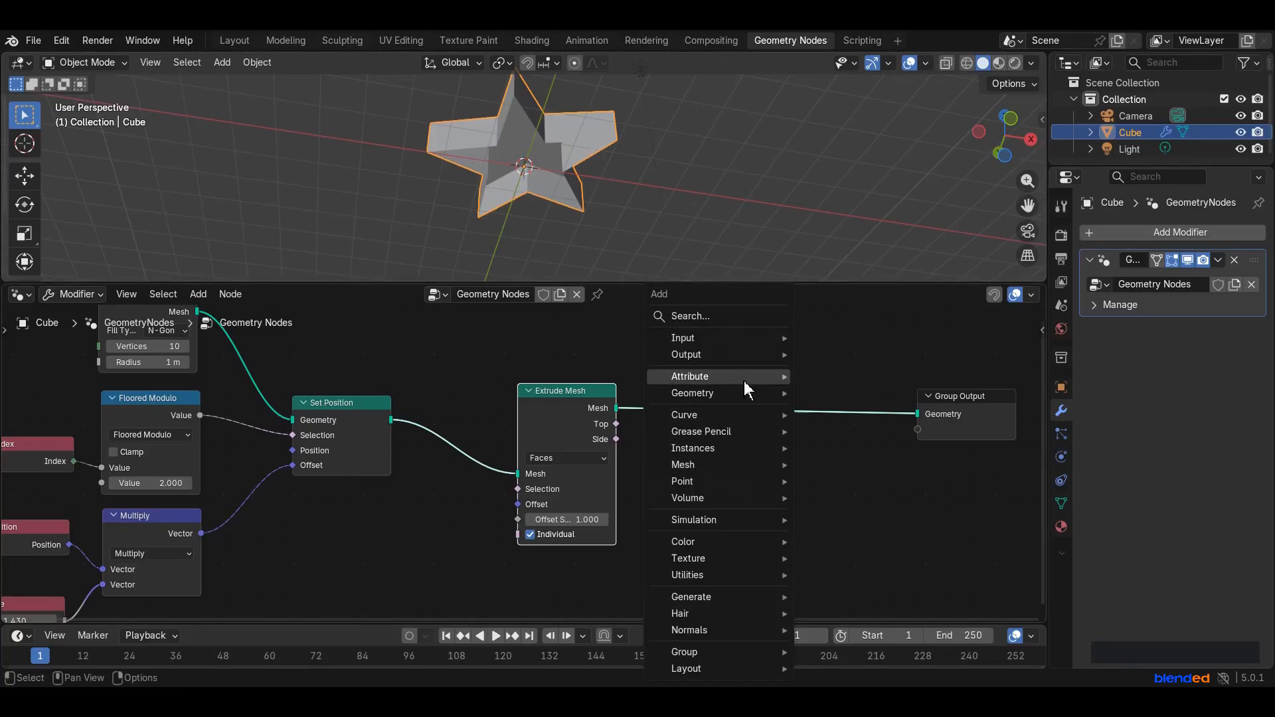
left_click(744, 322)
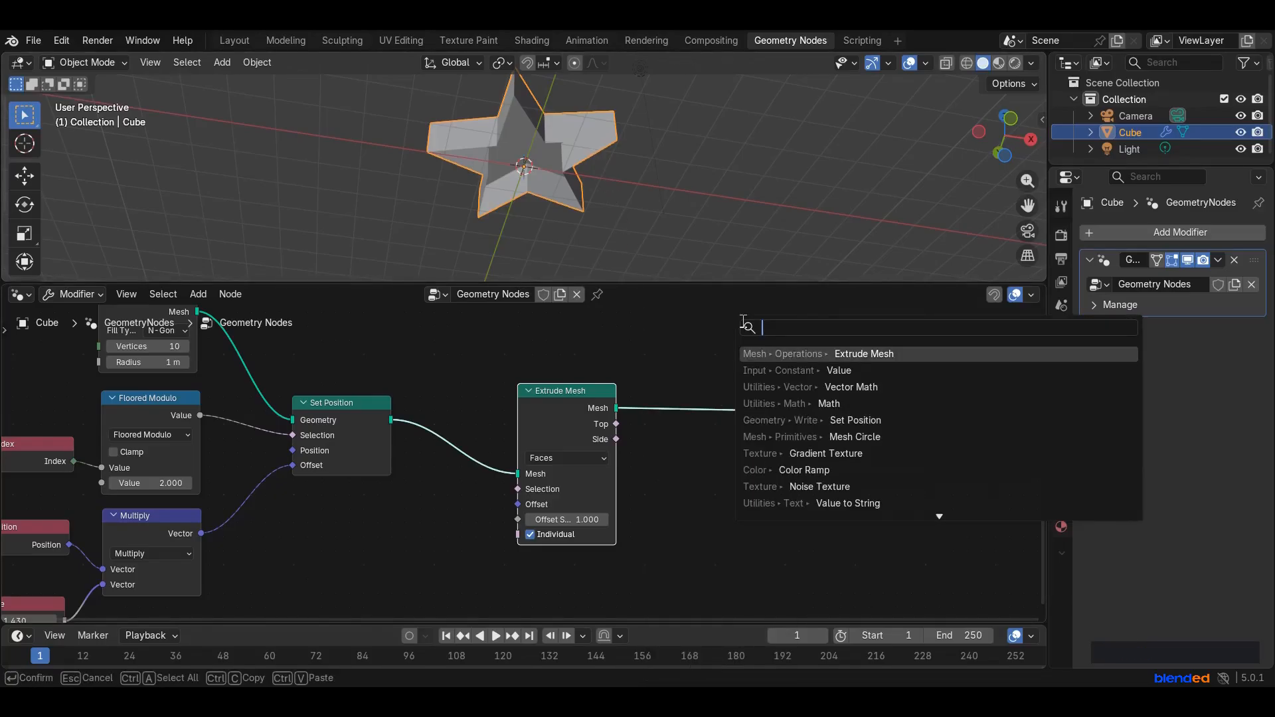
type("no")
key("BackSpace")
key("BackSpace")
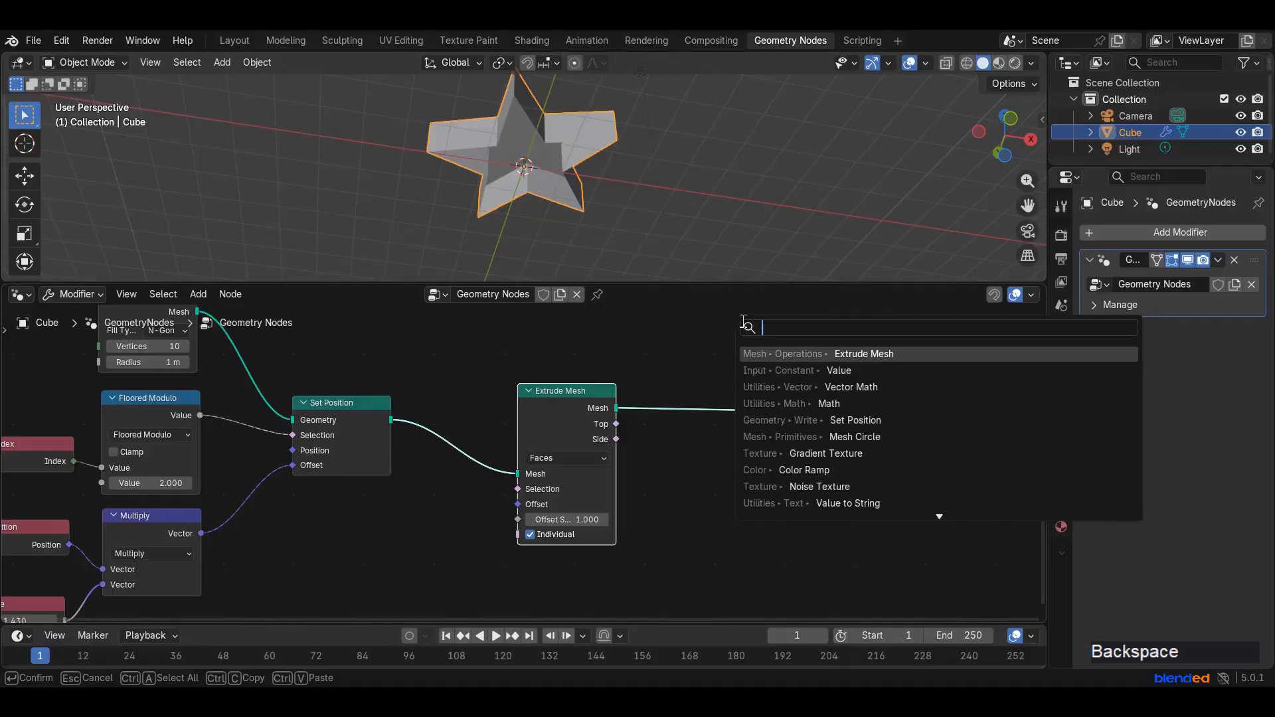
type("oin ge")
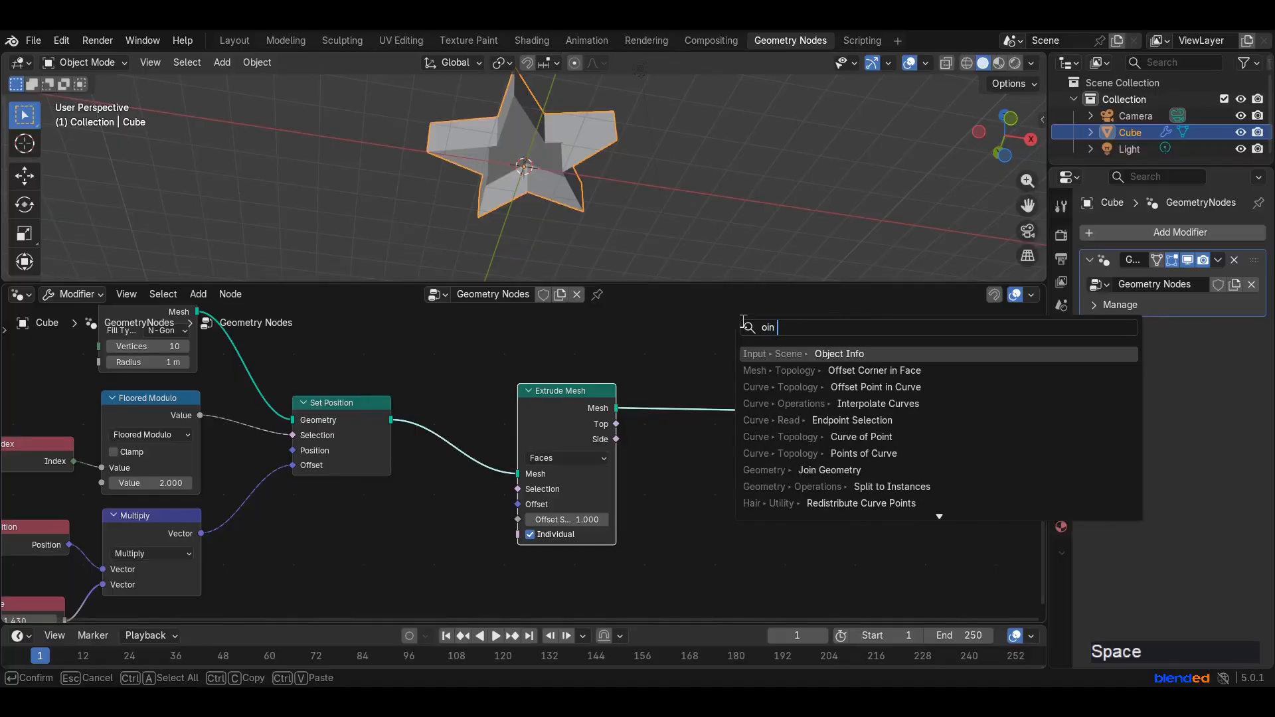
key("Return")
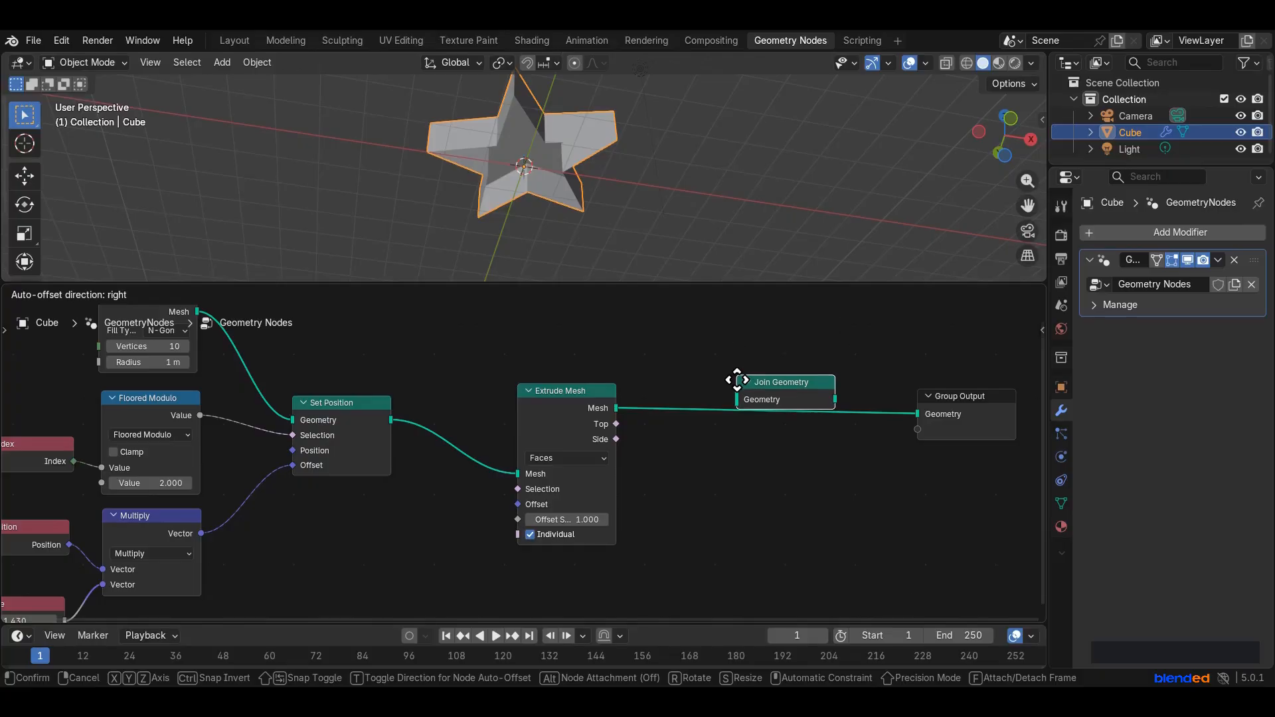
left_click(739, 387)
left_click_drag(392, 425, 735, 424)
middle_click_drag(714, 266, 690, 201)
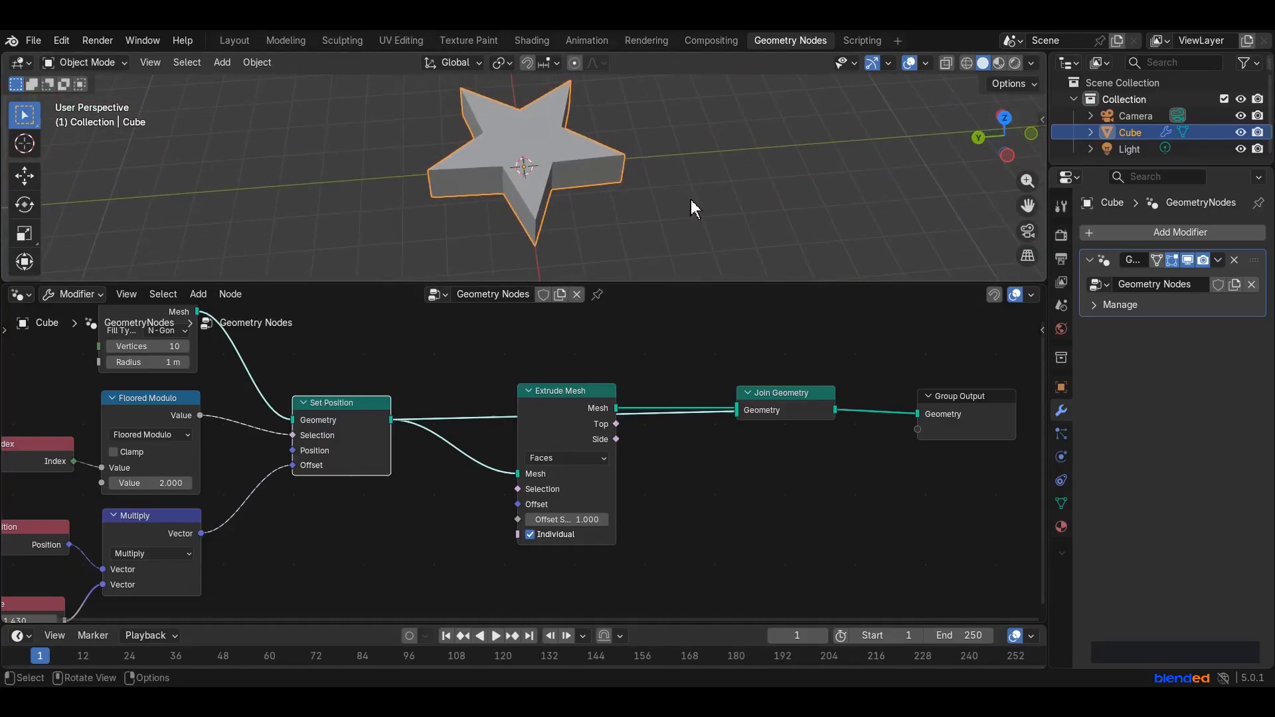
Enlarge the 3D viewport and set the Extrude Mesh node's Offset Scale to 0.500.
middle_click_drag(237, 388, 427, 430)
scroll(427, 431, "up", 2)
mouse_move(350, 428)
left_mouse_down()
mouse_move(405, 428)
mouse_move(375, 428)
left_mouse_up()
mouse_move(362, 441)
left_mouse_down()
mouse_move(400, 441)
mouse_move(362, 444)
left_mouse_up()
middle_click_drag(348, 514, 349, 371)
middle_click_drag(799, 506, 527, 513)
mouse_move(644, 515)
left_mouse_down()
mouse_move(757, 515)
mouse_move(651, 515)
left_mouse_up()
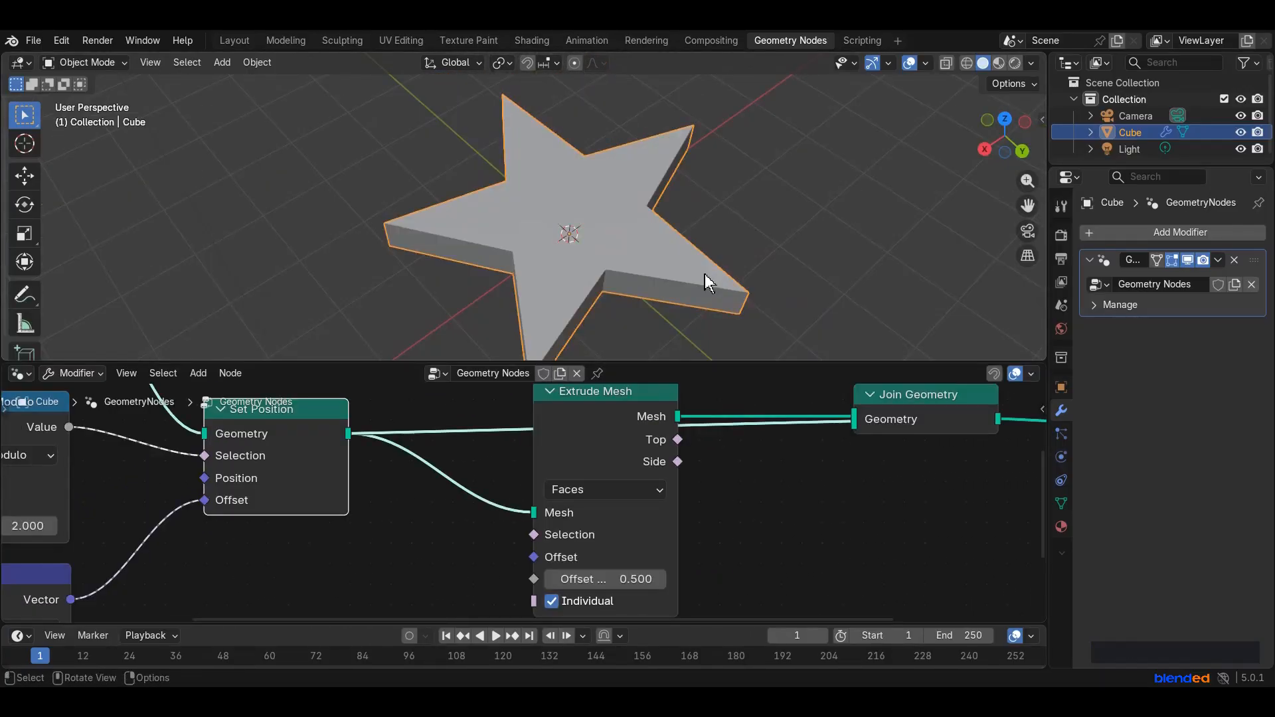
Switch to the Layout workspace and examine the extruded star from different distances and angles.
left_click(248, 40)
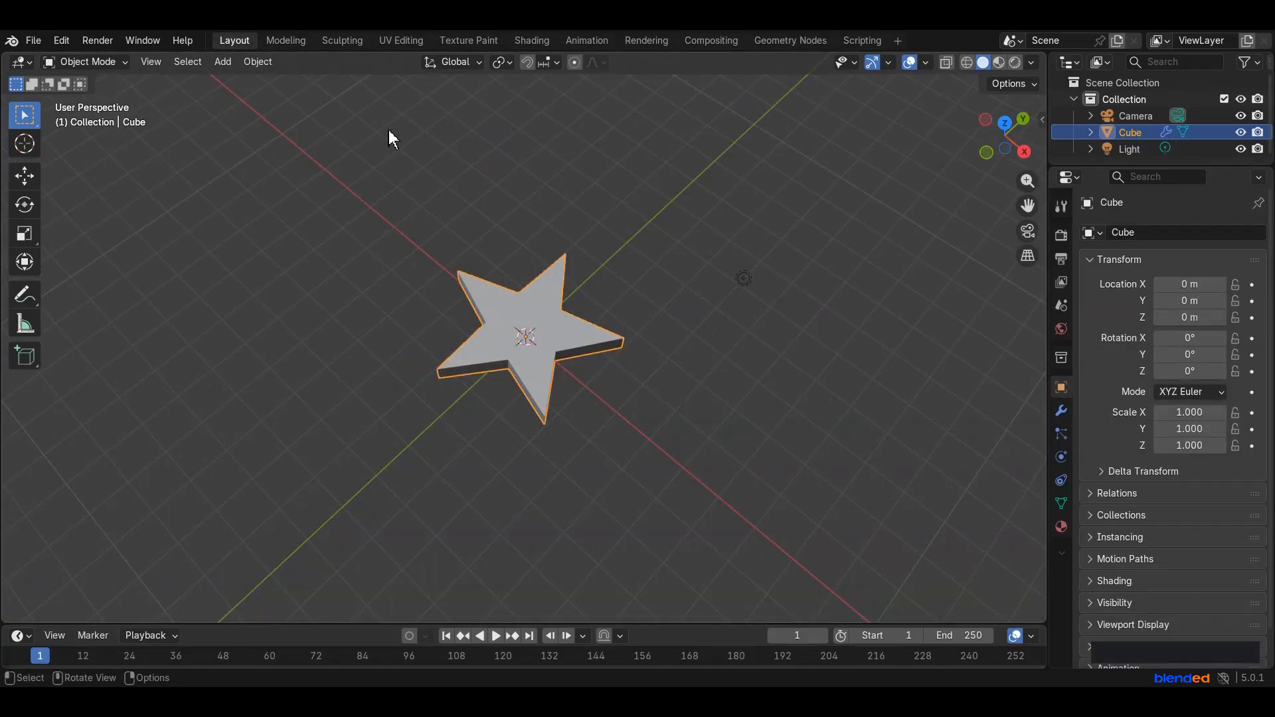
scroll(634, 380, "up", 5)
scroll(634, 375, "down", 7)
middle_click_drag(668, 489, 851, 501)
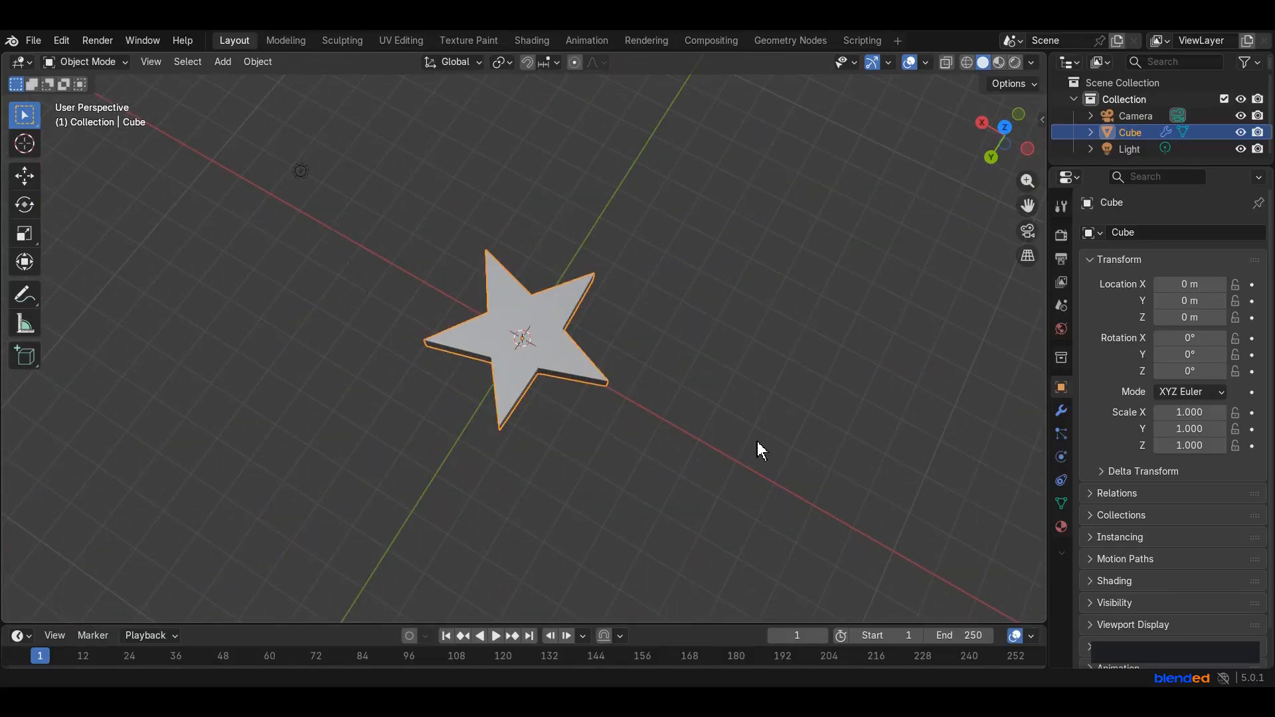